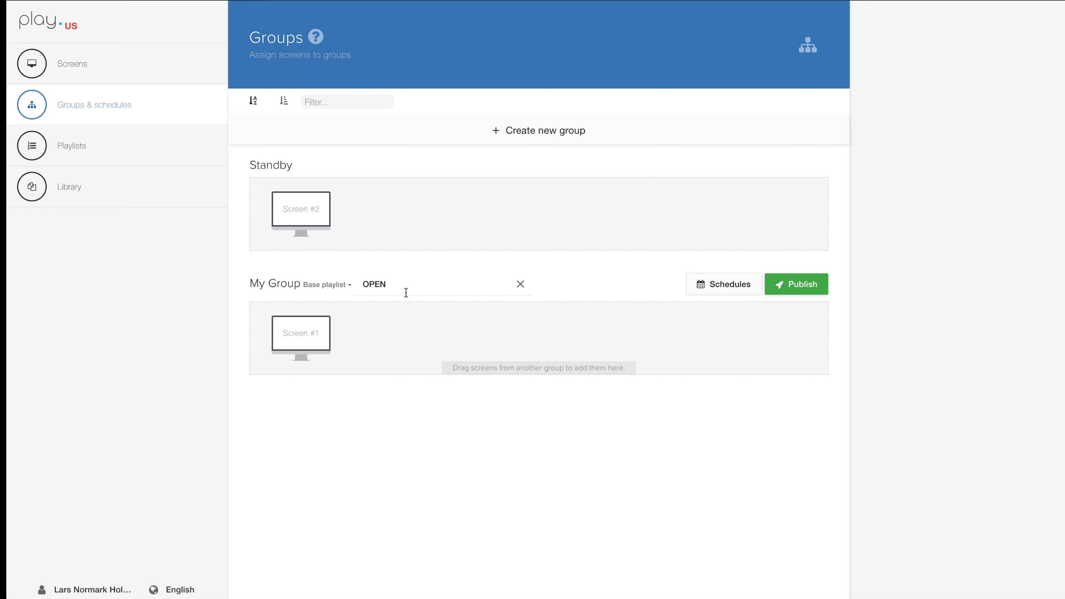
Clear the base playlist of My Group and reselect the OPEN playlist for it.
click(521, 288)
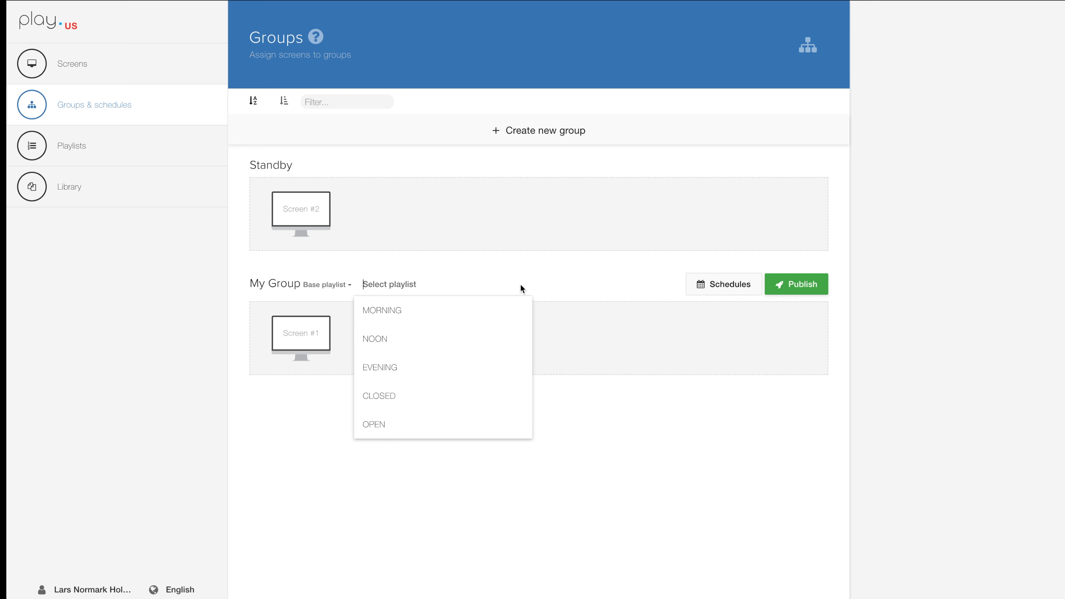
scroll(401, 391, down, 1)
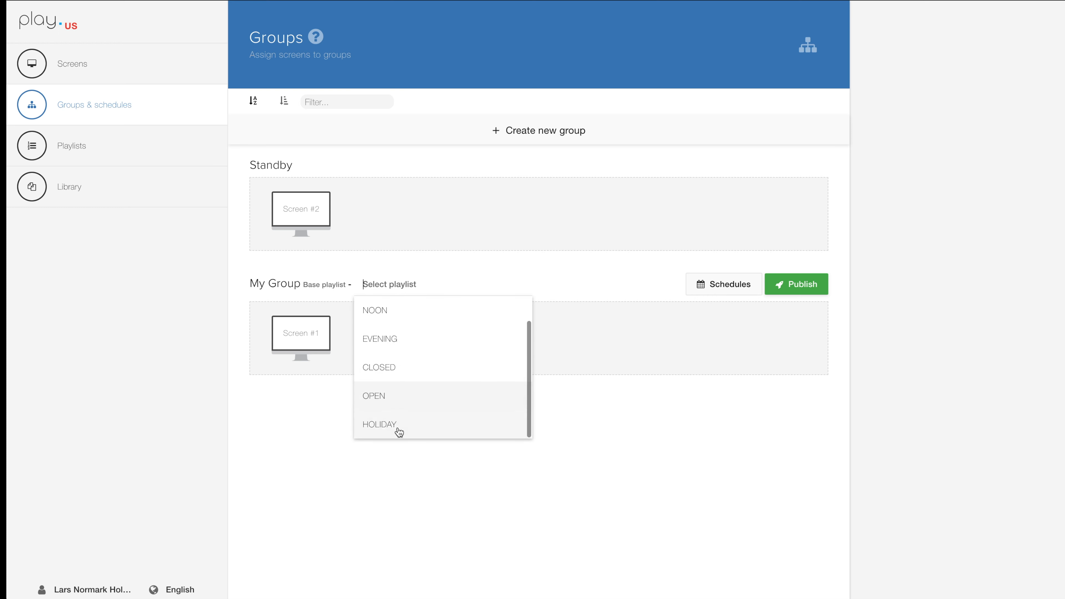
click(383, 400)
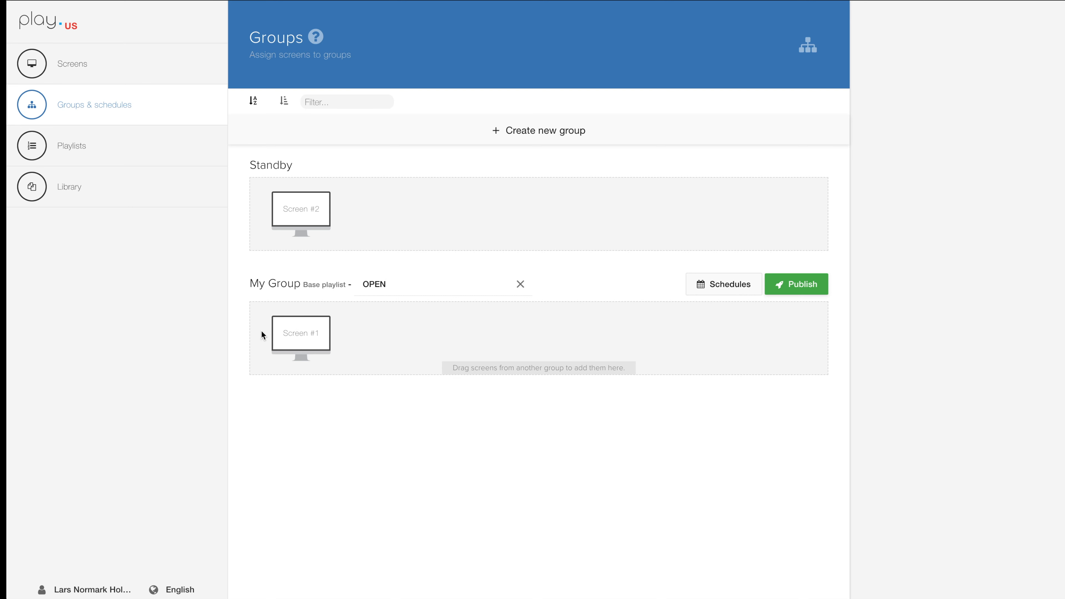
mouse_move(300, 204)
mouse_down()
mouse_move(368, 323)
mouse_move(351, 243)
mouse_move(313, 207)
mouse_up()
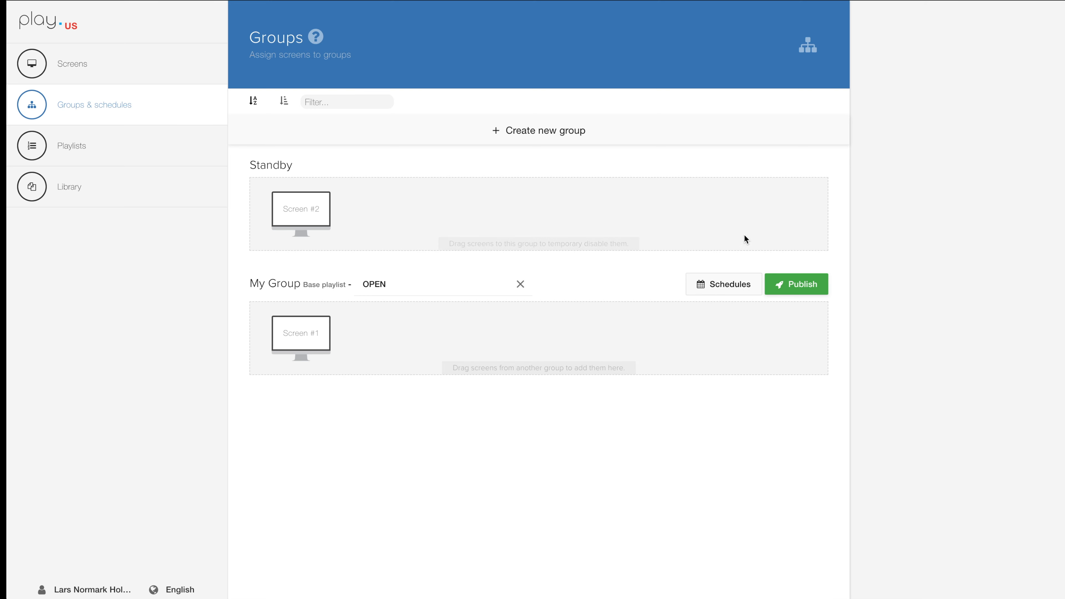
Open the schedules and settings of My Group.
click(725, 289)
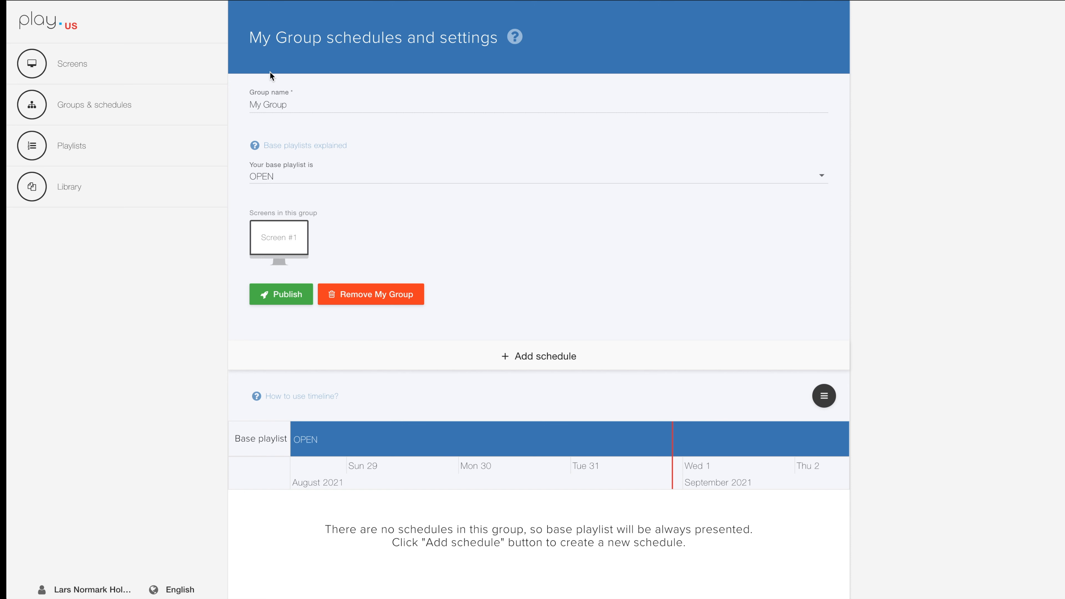
drag(251, 105, 314, 106)
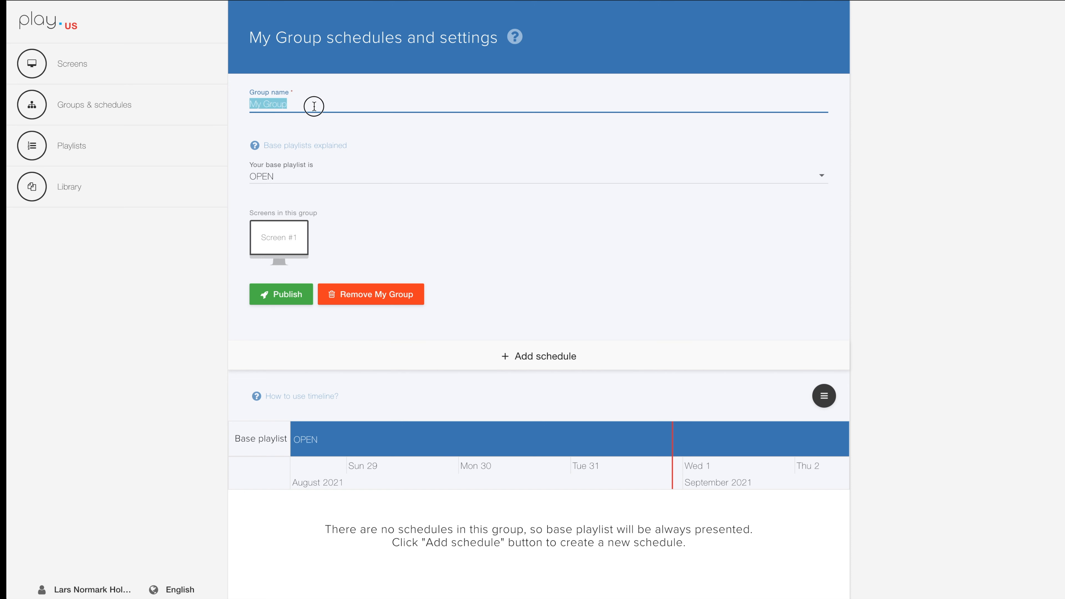
click(302, 121)
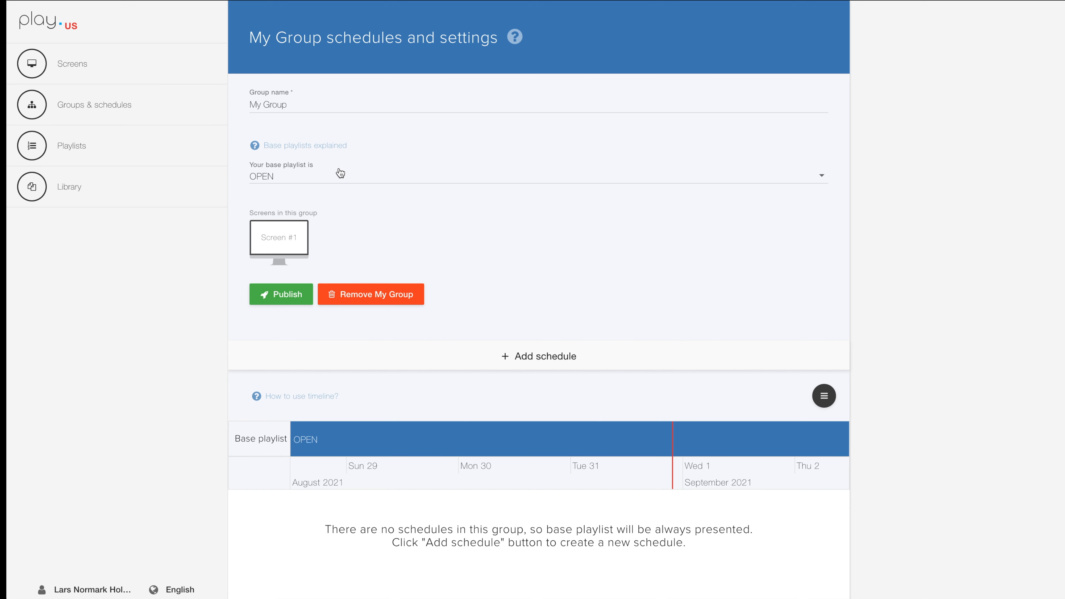
Examine the base playlist on the group's timeline at day, month and hour scales.
scroll(805, 275, down, 4)
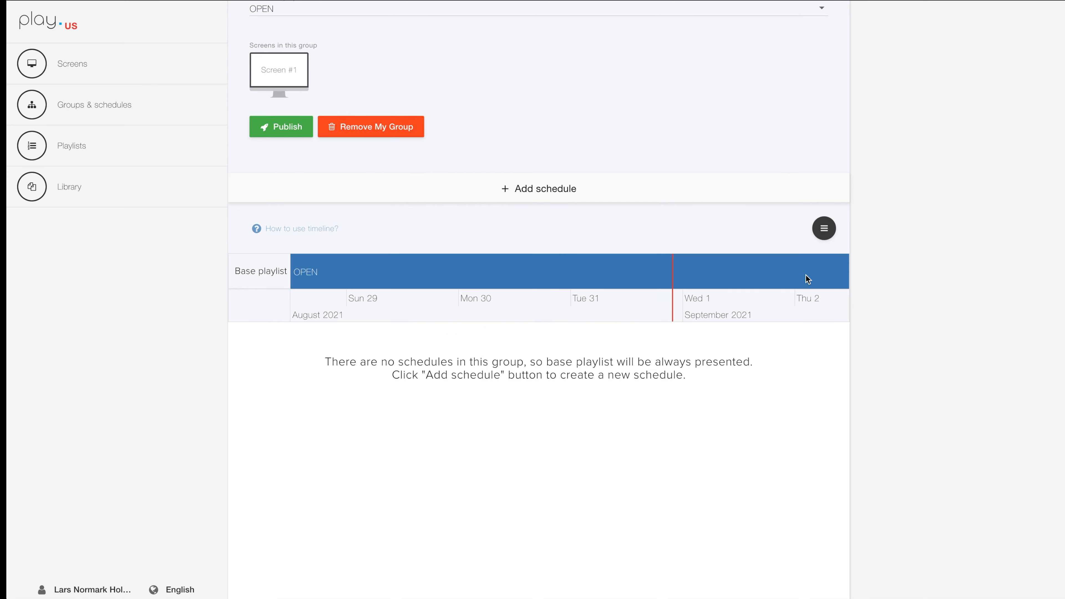
scroll(805, 275, down, 3)
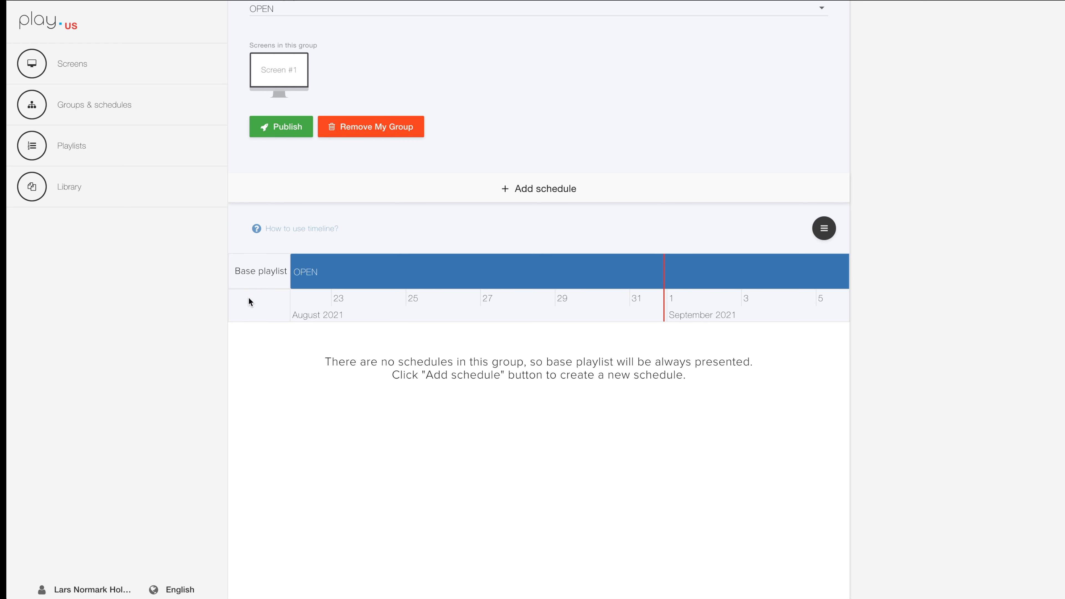
scroll(476, 273, up, 5)
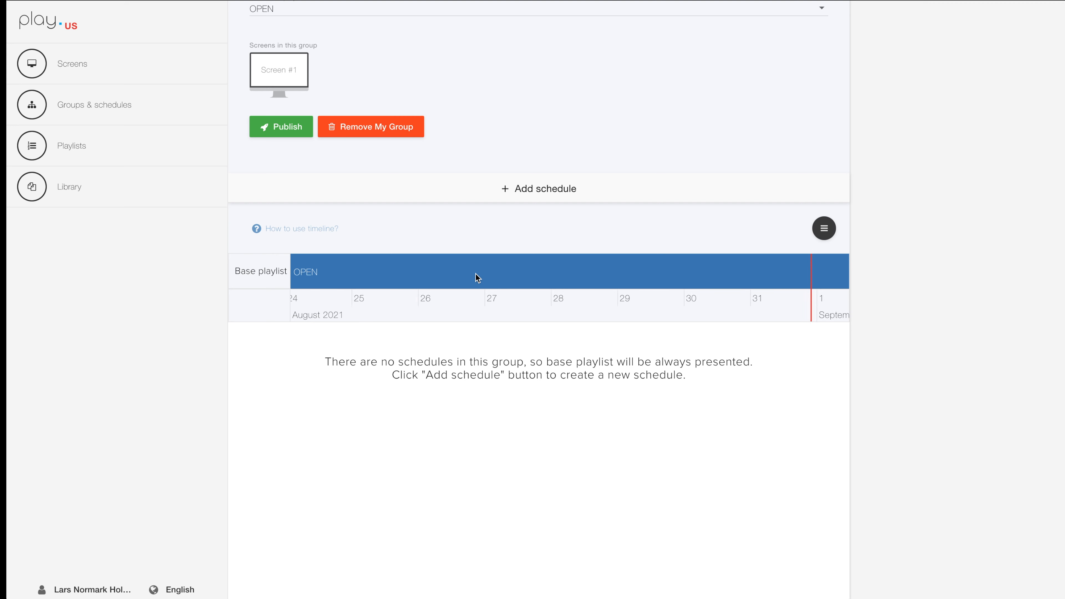
scroll(475, 274, down, 3)
scroll(474, 274, down, 5)
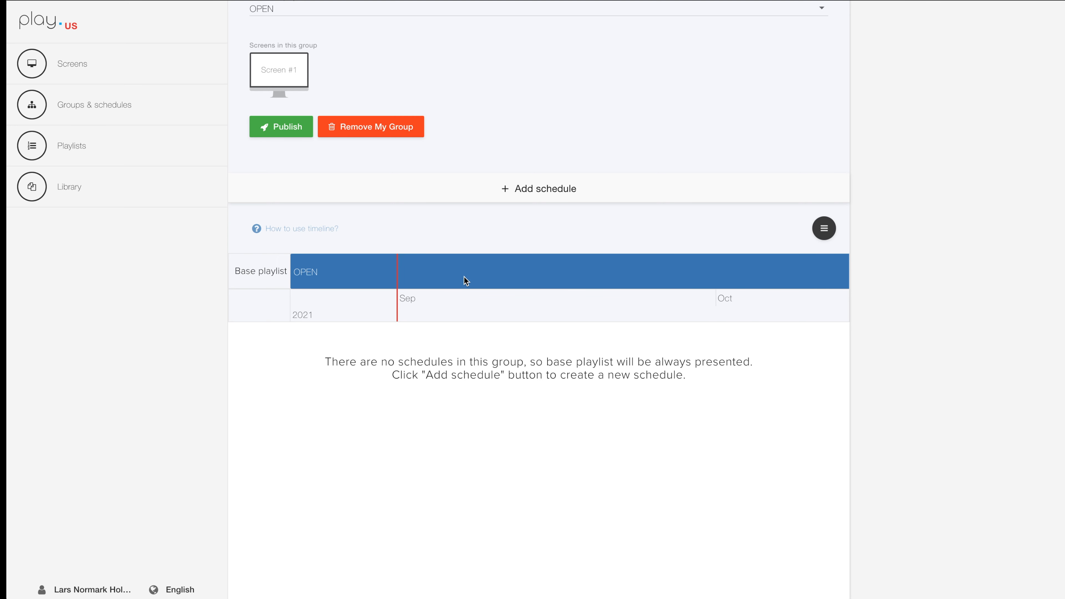
scroll(625, 278, up, 1)
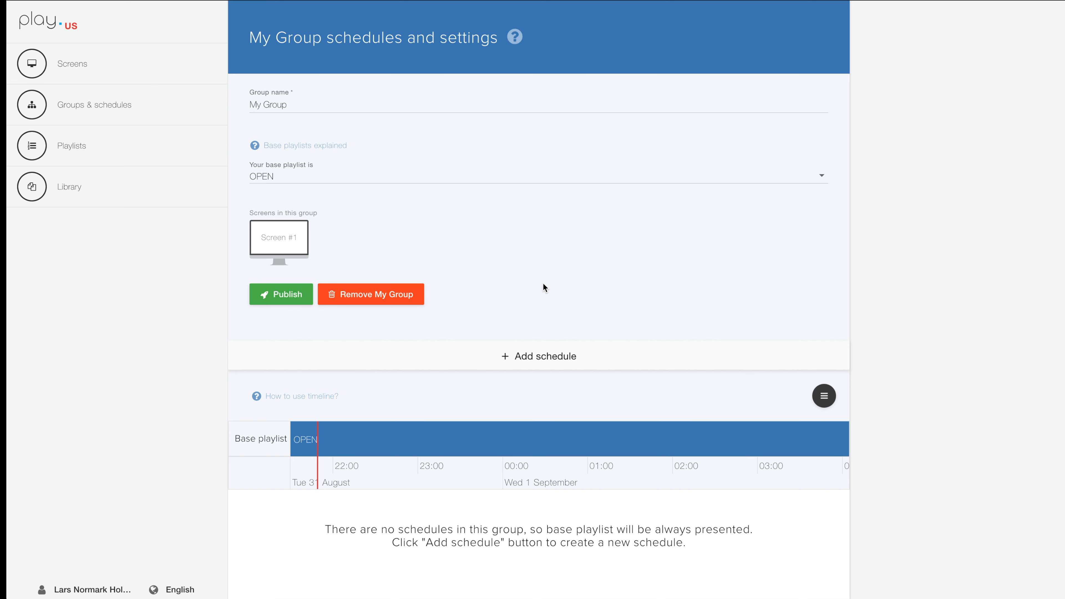
Add a schedule to My Group that repeats daily from Monday to Friday, excluding Saturday and Sunday.
click(549, 356)
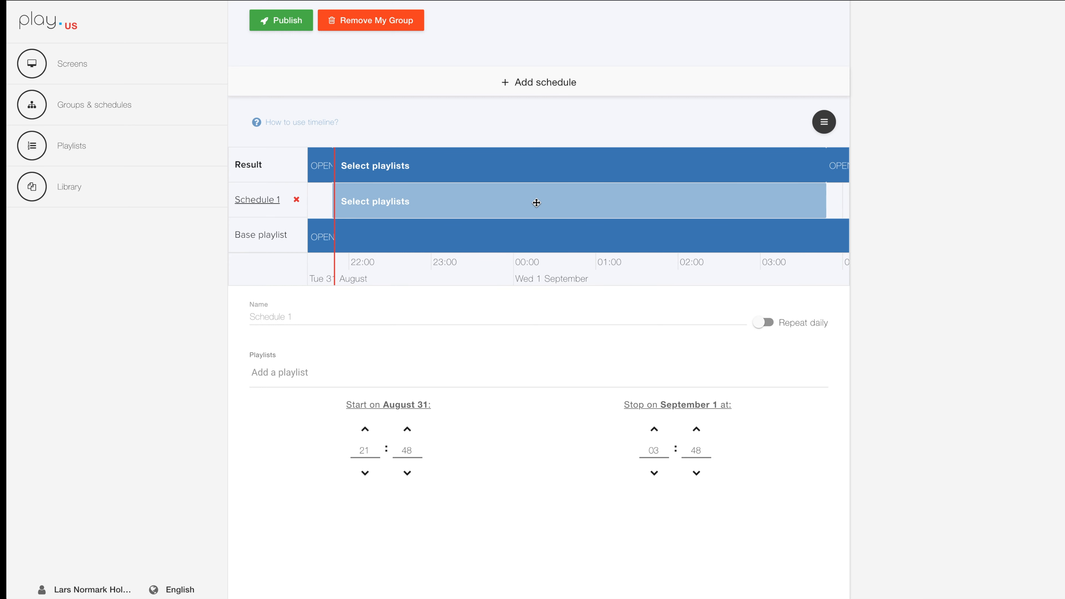
click(282, 316)
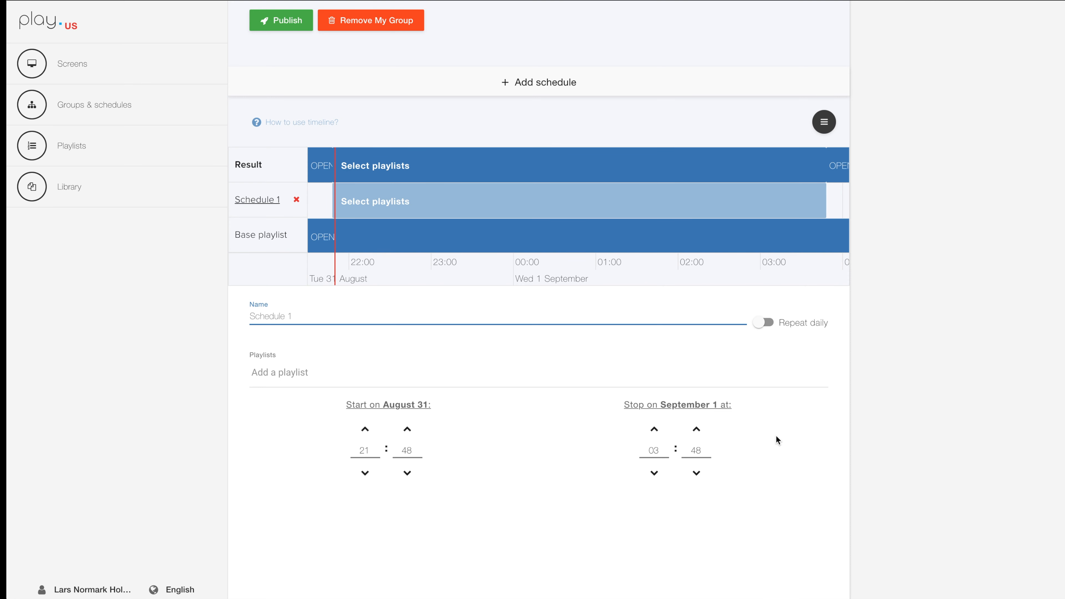
click(762, 322)
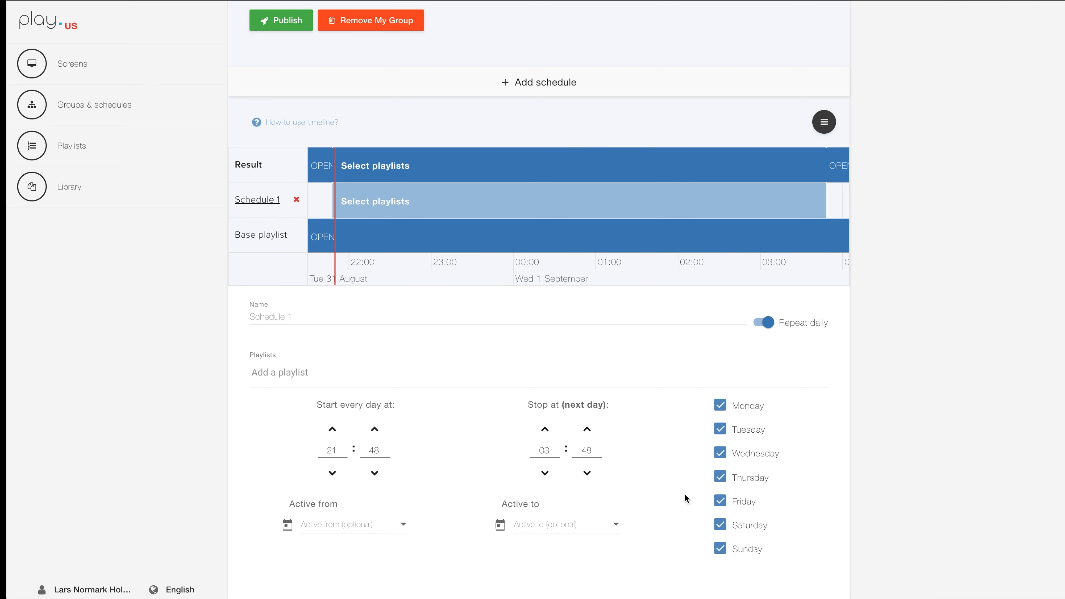
scroll(700, 551, down, 1)
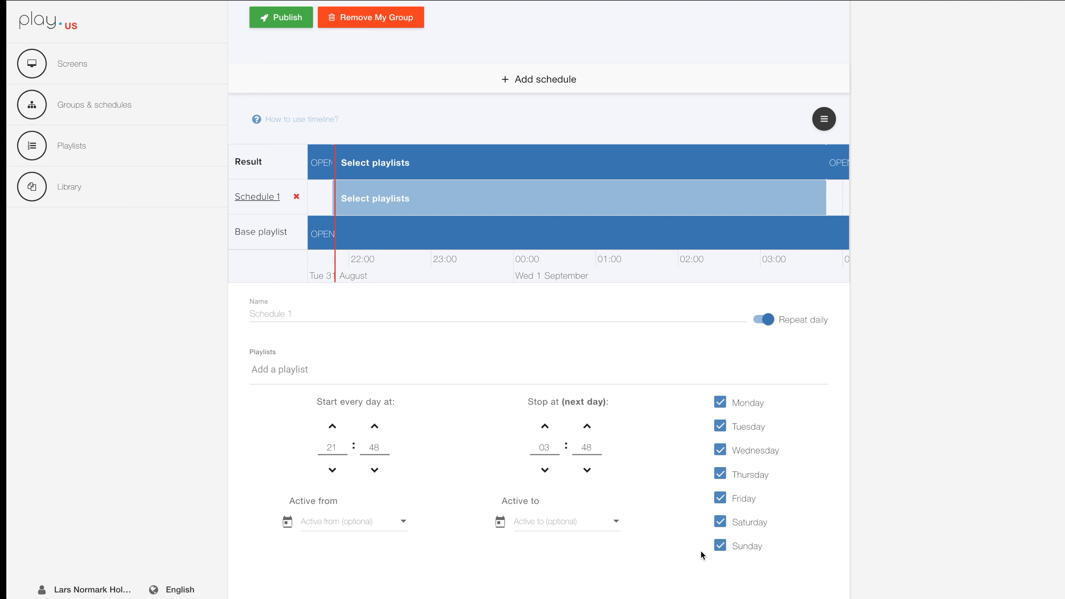
click(720, 527)
click(720, 546)
Set the new weekday schedule to start at 08:00 and stop at 16:00.
double_click(331, 446)
text(0800)
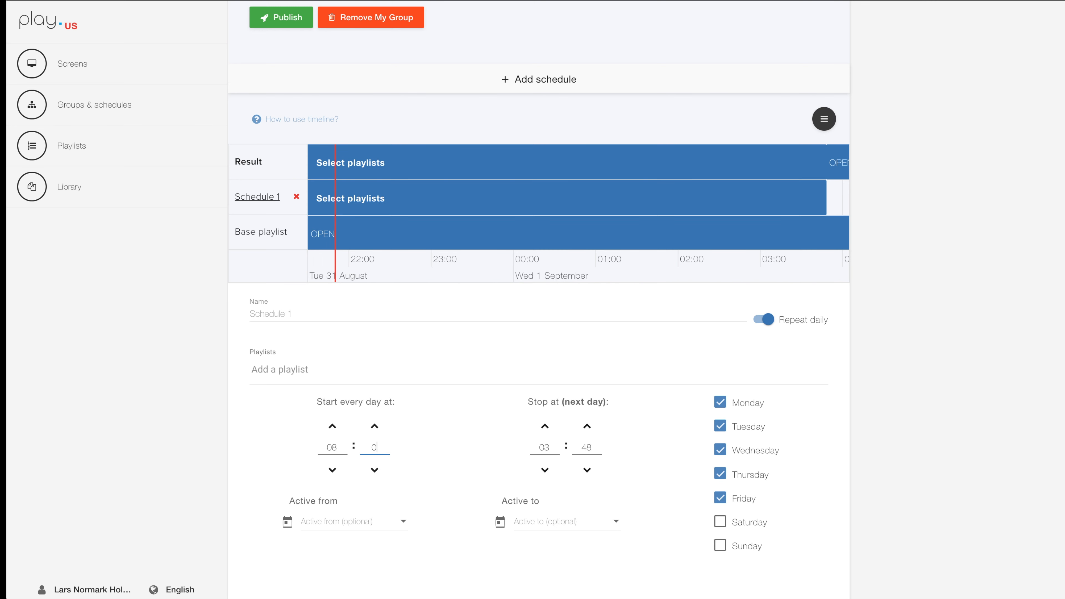
text(16)
text(00)
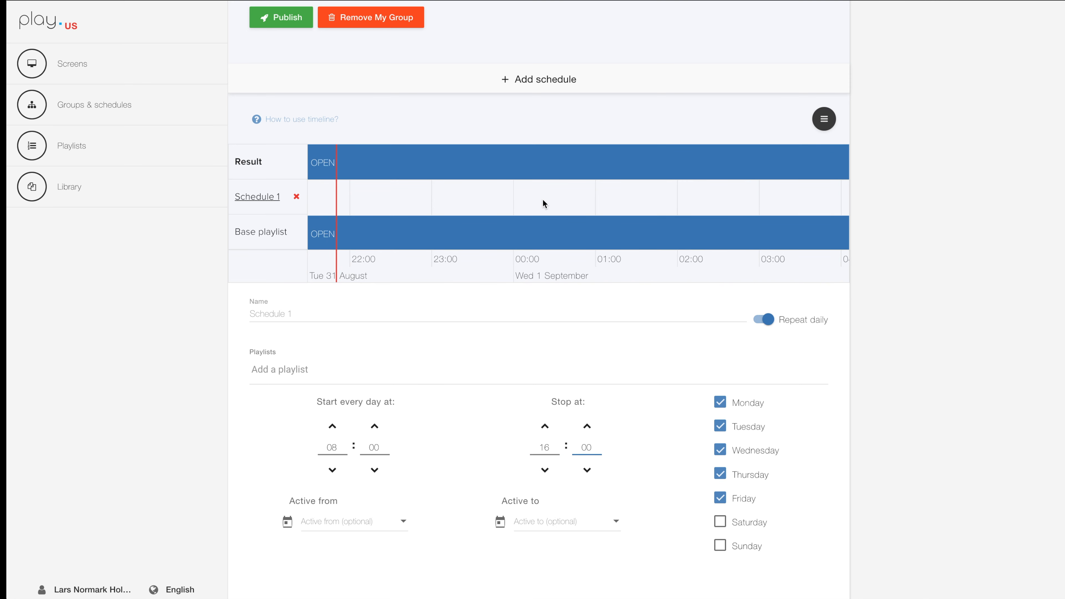
Assign the OPEN playlist to the weekday schedule and replace it with the NOON playlist.
scroll(542, 203, down, 5)
scroll(542, 201, down, 5)
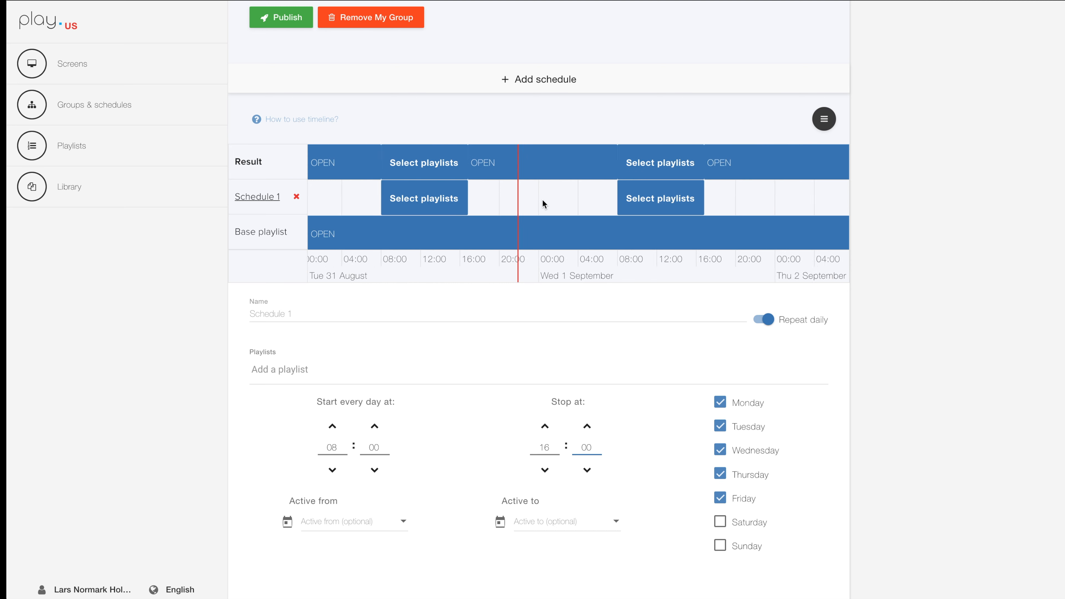
scroll(541, 204, up, 5)
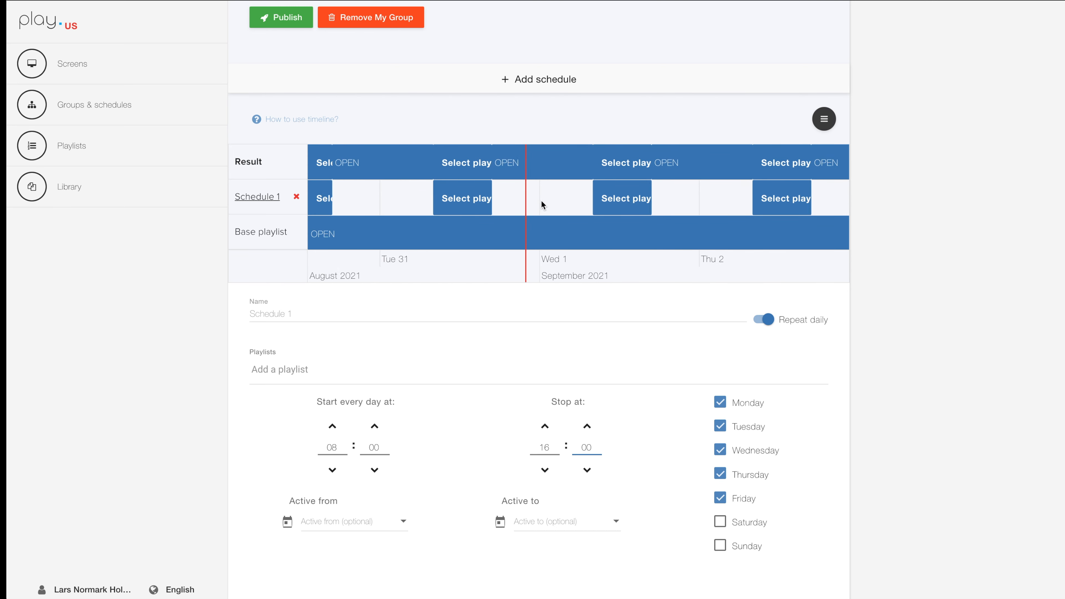
drag(529, 204, 716, 198)
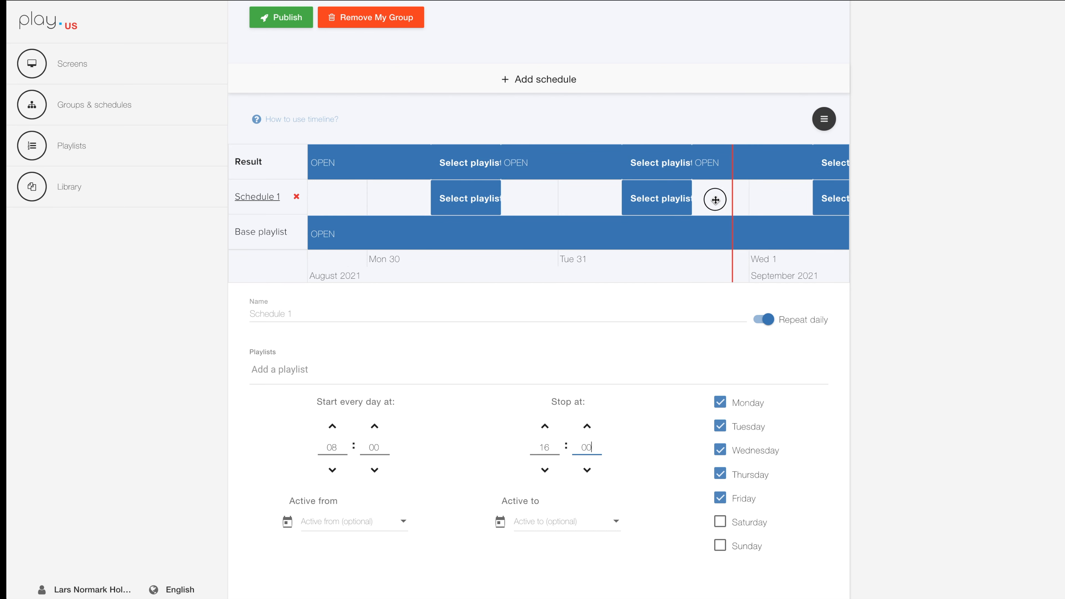
click(274, 376)
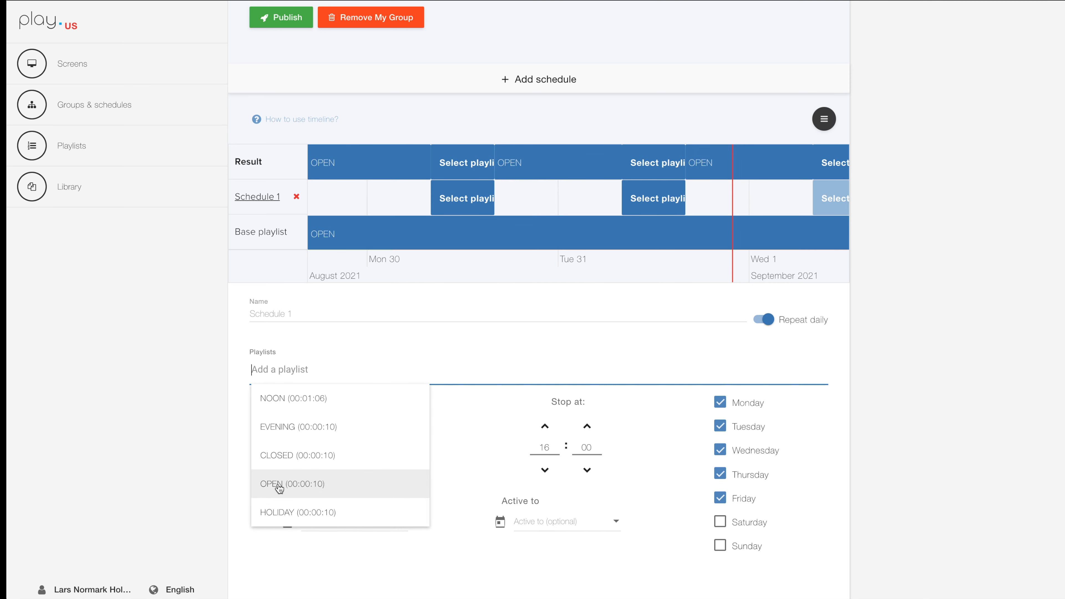
click(295, 485)
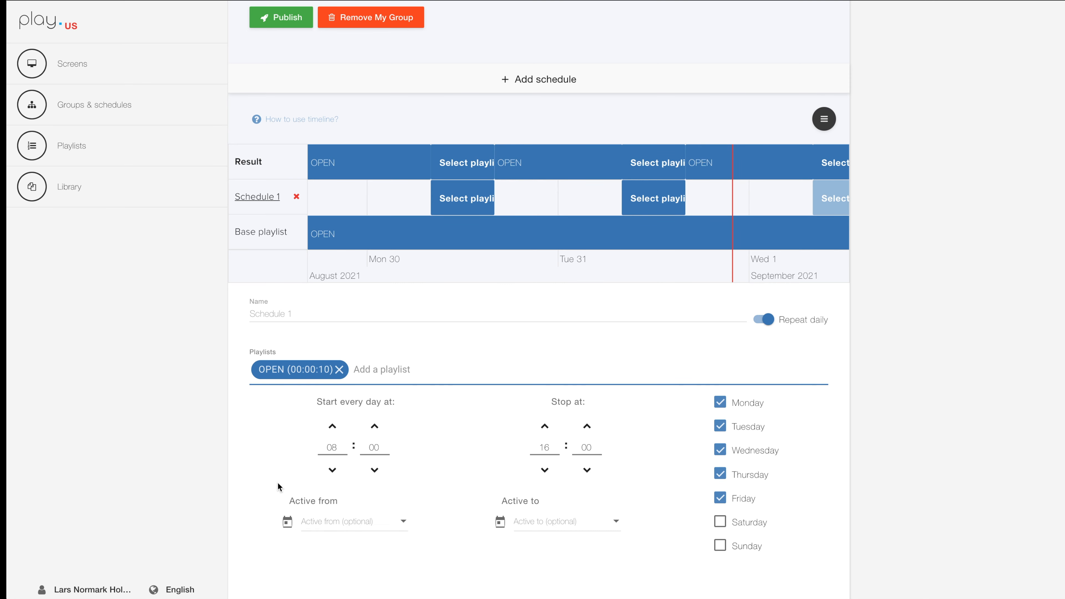
click(341, 371)
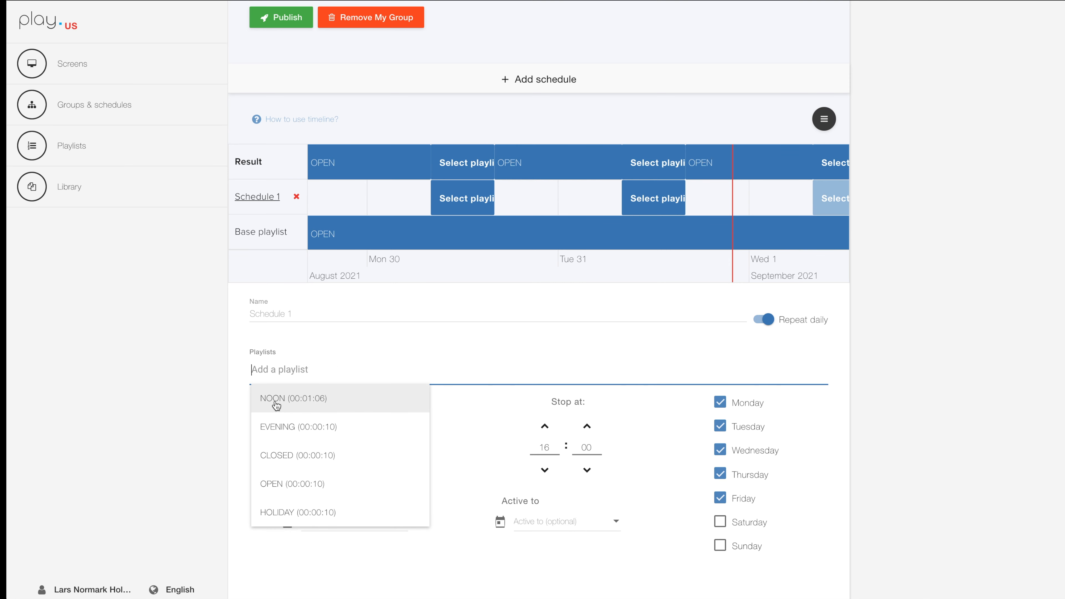
click(275, 402)
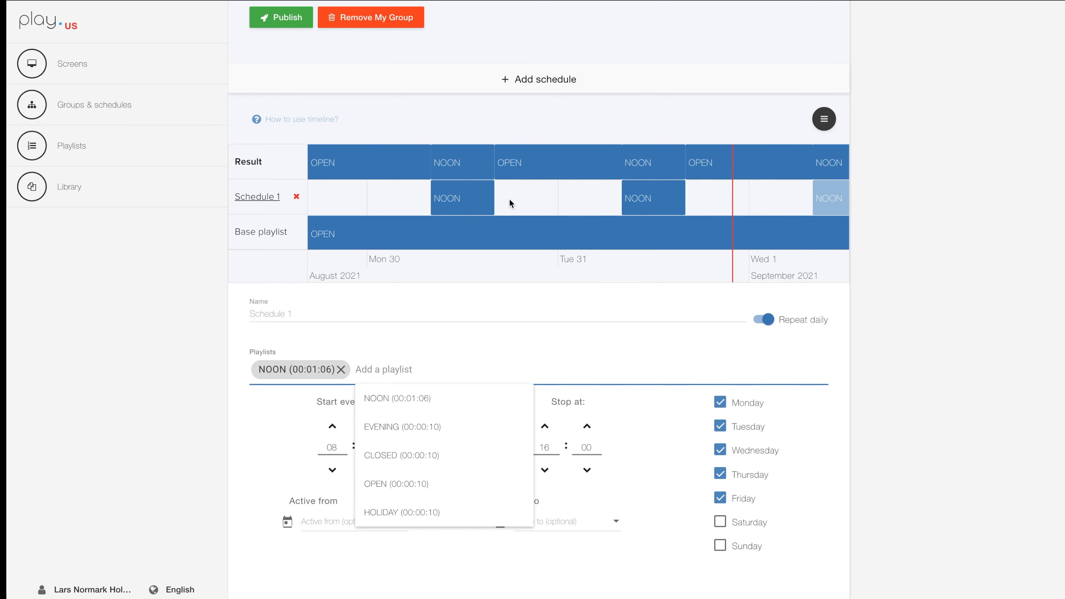
click(534, 201)
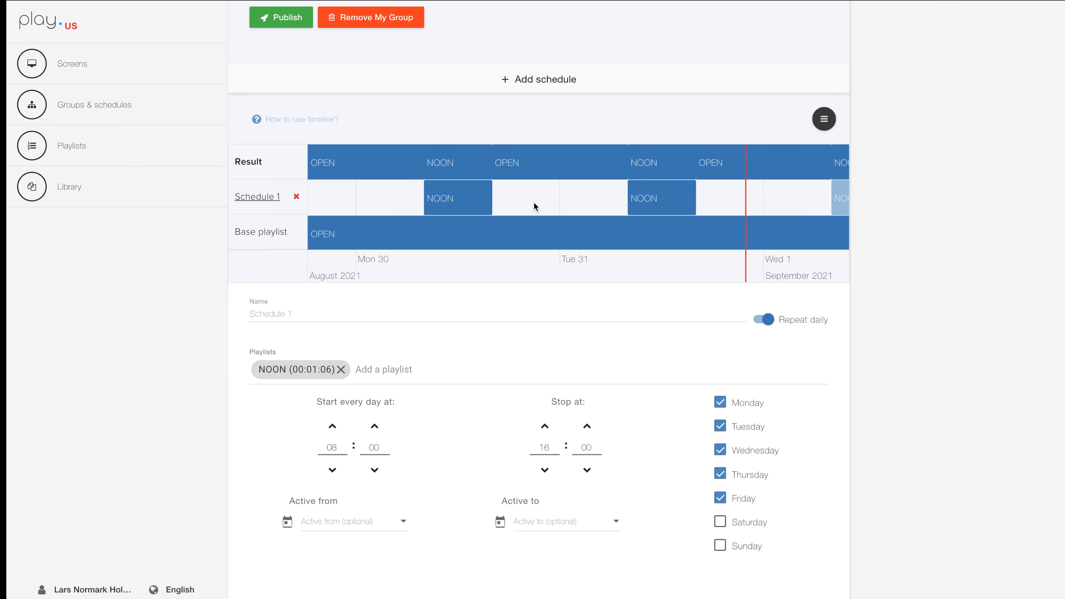
drag(517, 204, 739, 200)
drag(447, 200, 606, 199)
drag(727, 205, 340, 198)
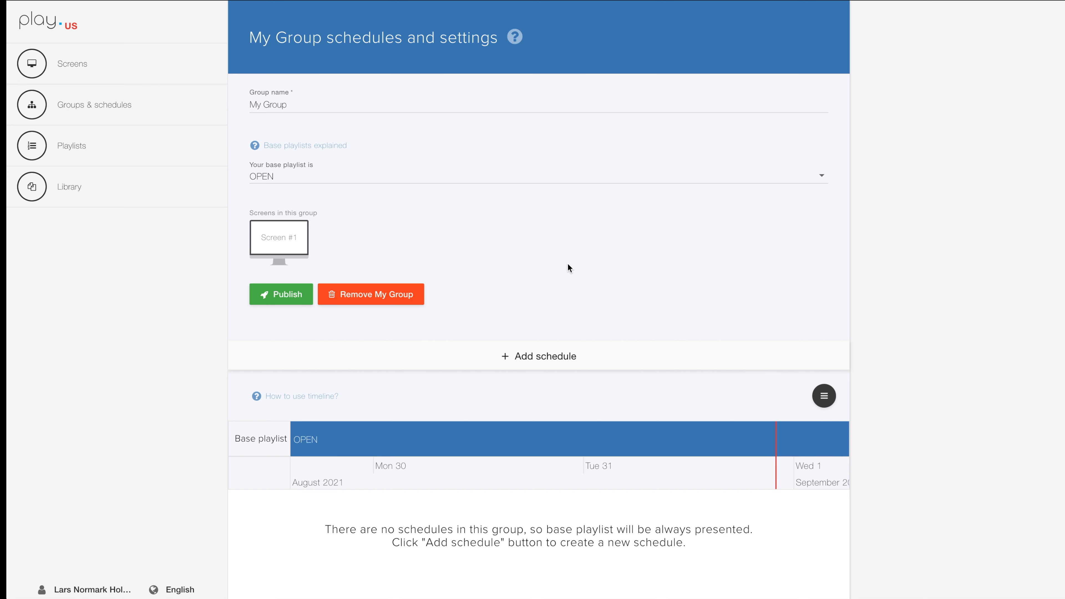
Add a schedule to My Group and name it Open.
scroll(568, 267, down, 5)
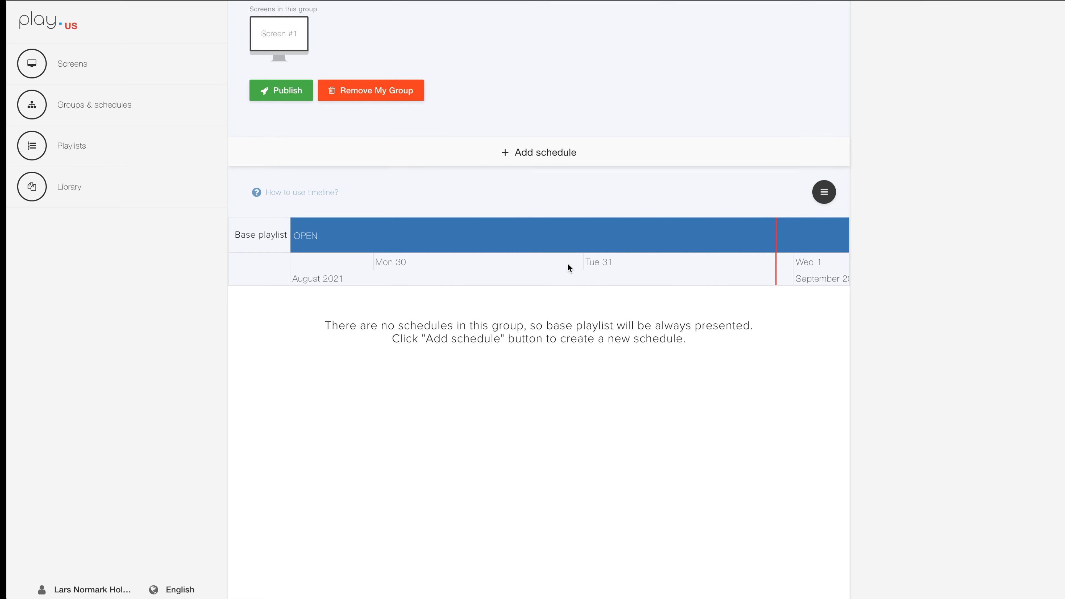
click(560, 159)
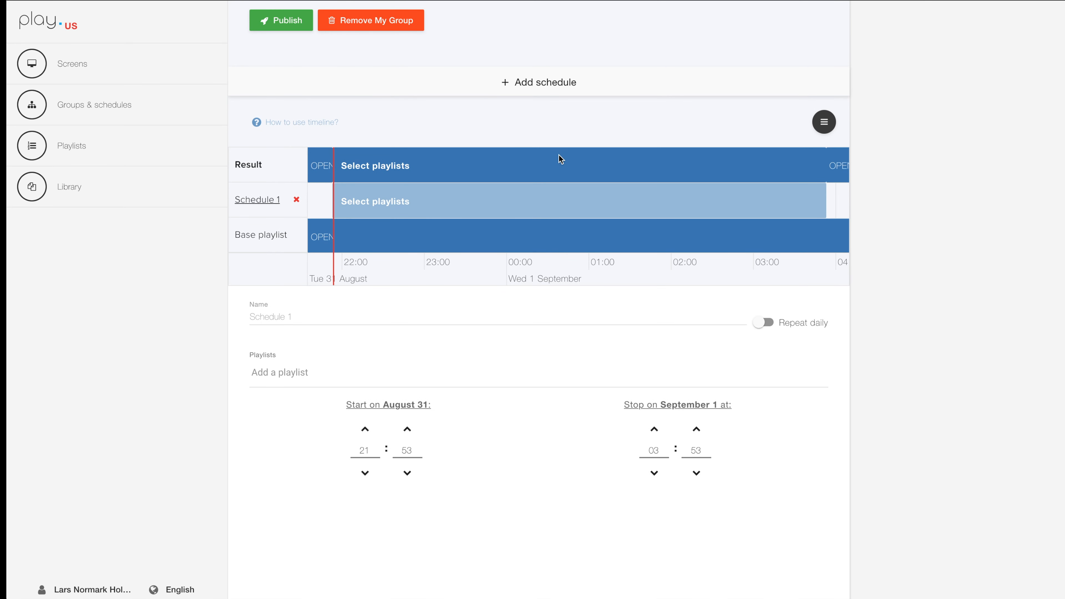
click(278, 318)
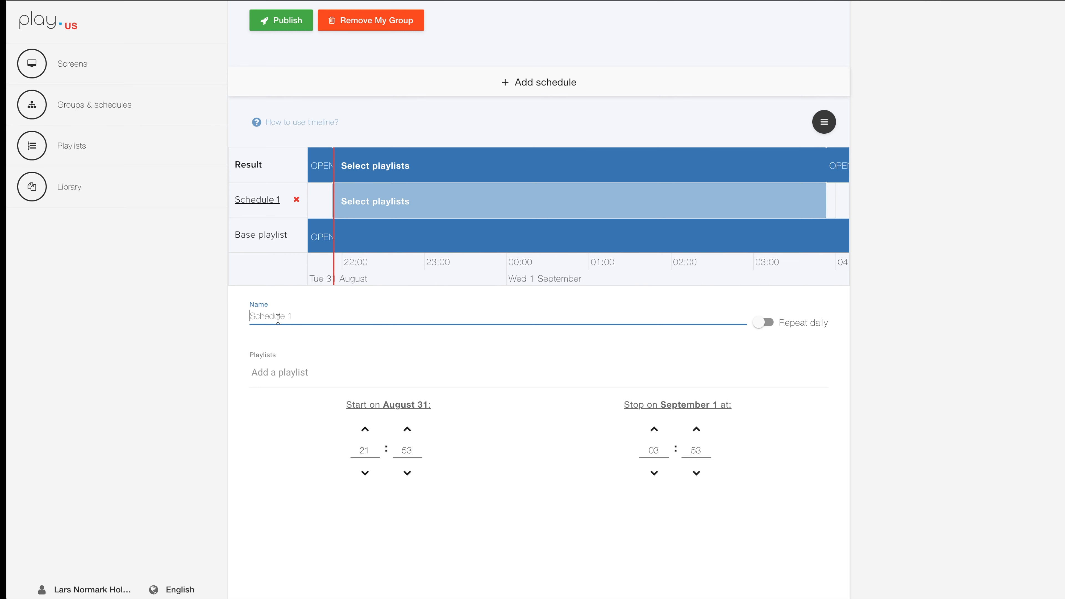
text(Open)
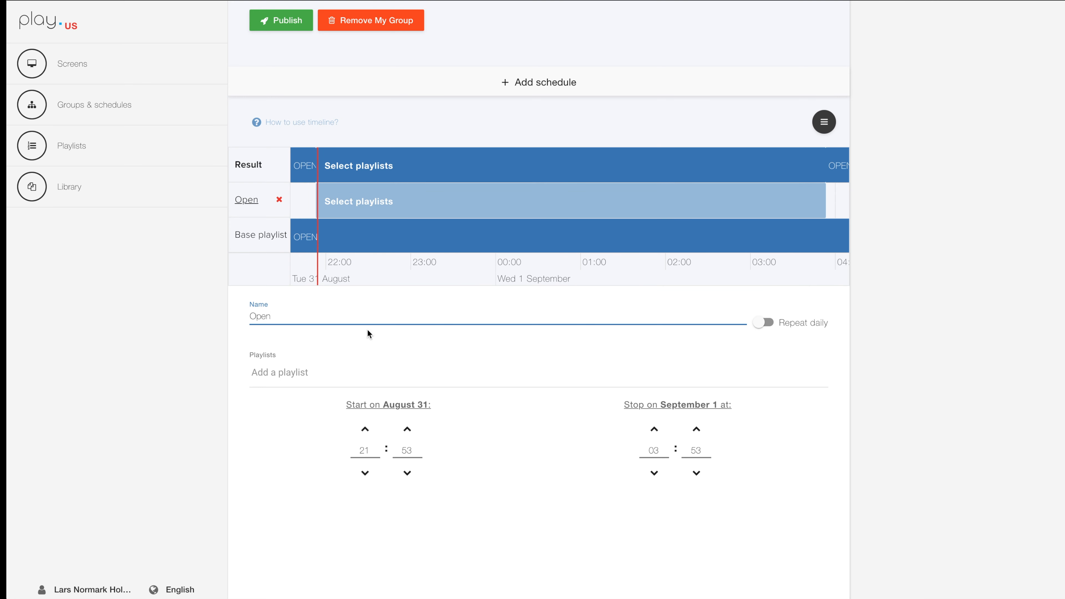
Make the Open schedule repeat daily on weekdays only, excluding Saturday and Sunday.
click(759, 326)
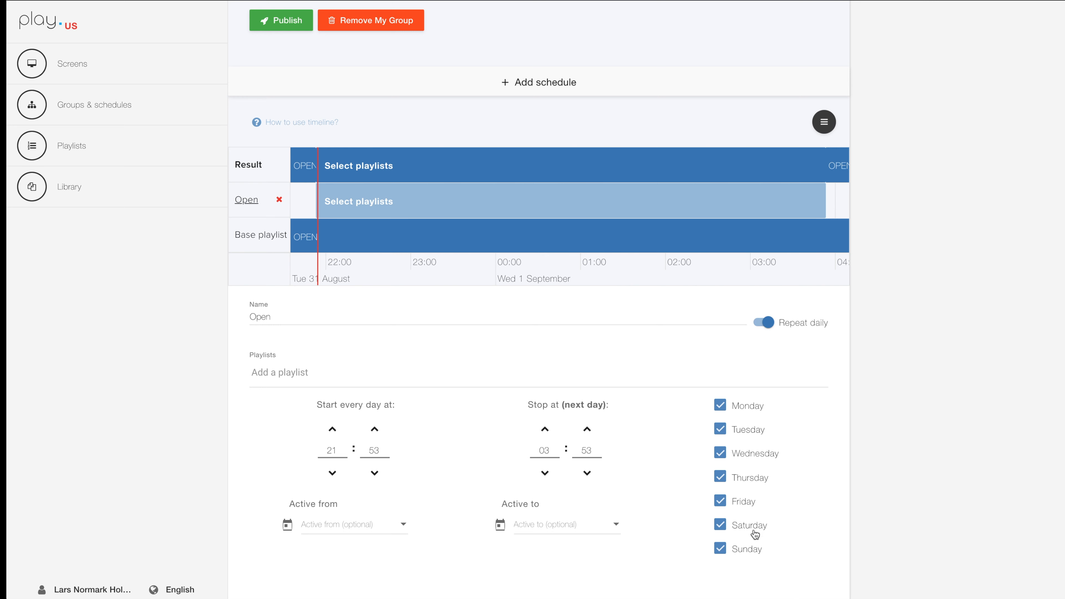
click(720, 525)
click(721, 549)
Set the Open schedule's daily start time to 08:00 and its stop time to 16:00.
double_click(330, 450)
text(08)
key(Tab)
text(00)
key(Tab)
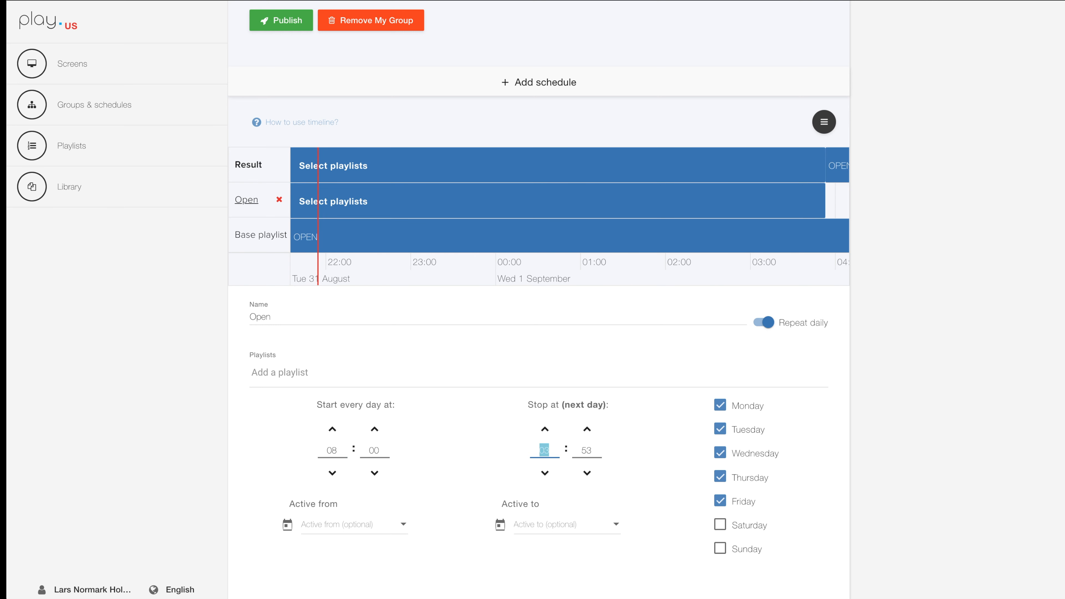
text(16)
key(Tab)
text(00)
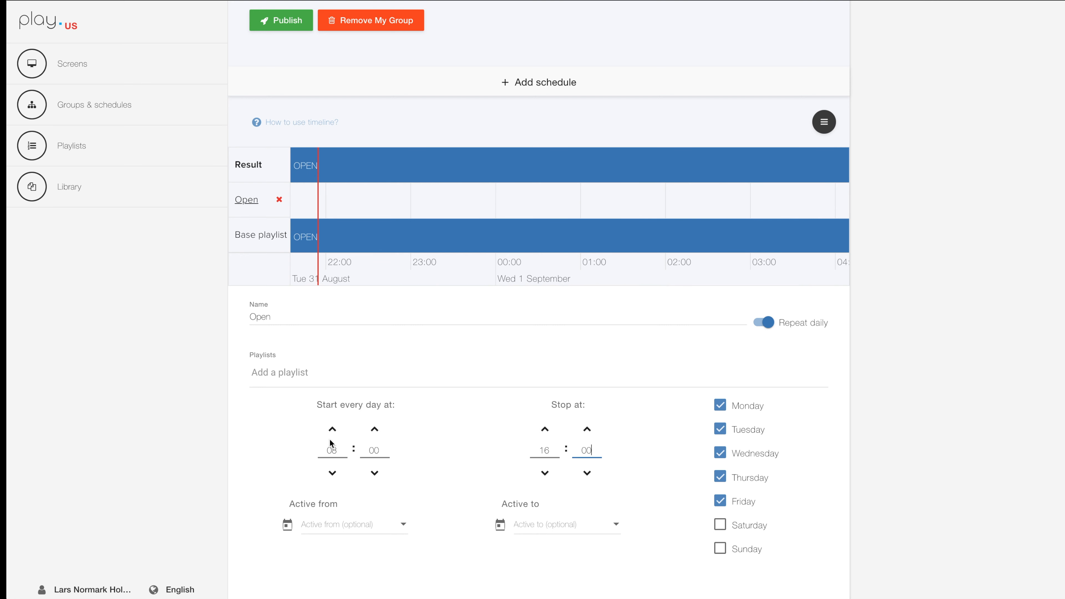
Assign the OPEN playlist to the Open schedule and check its daily blocks on the timeline.
click(293, 371)
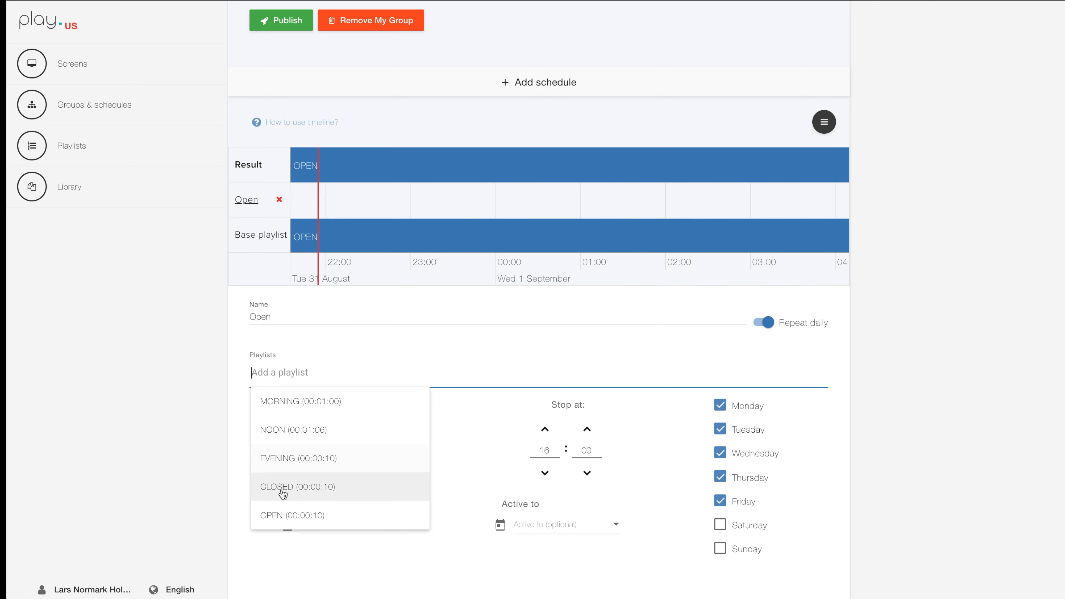
click(280, 516)
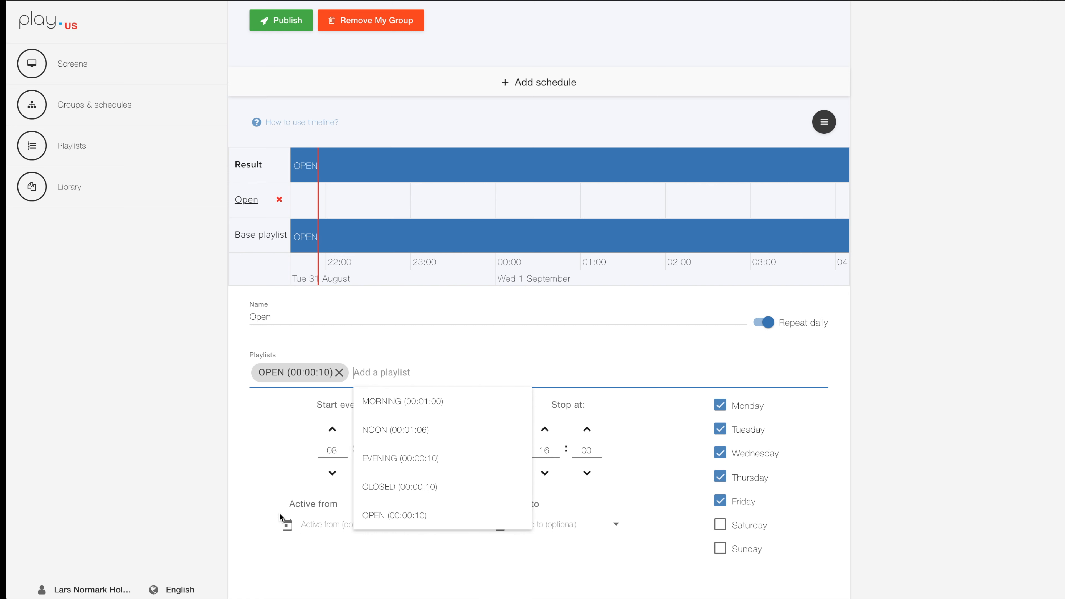
click(253, 441)
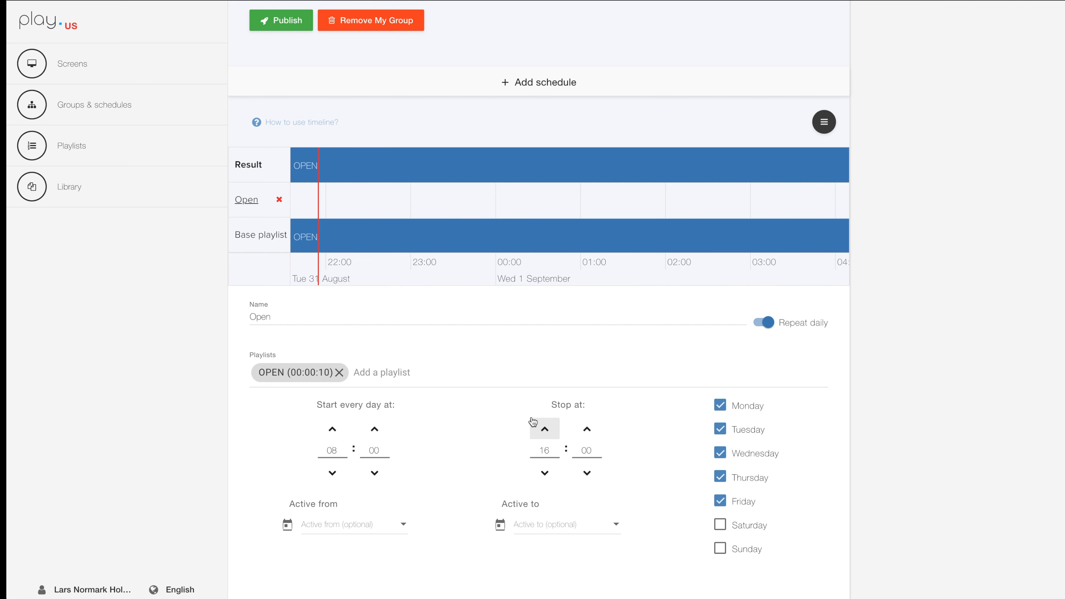
scroll(498, 209, down, 10)
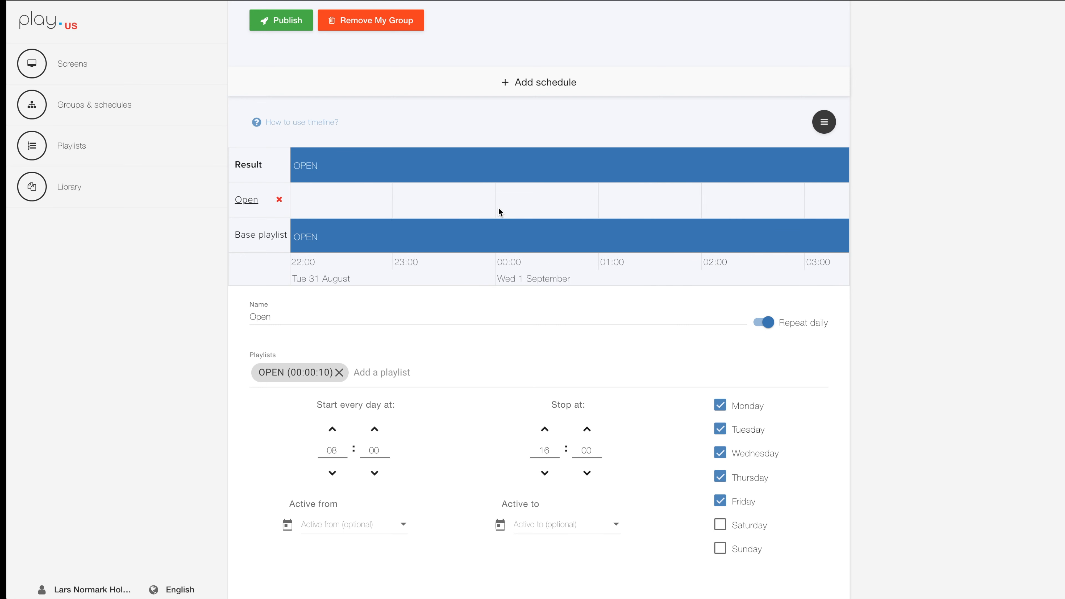
drag(339, 209, 511, 213)
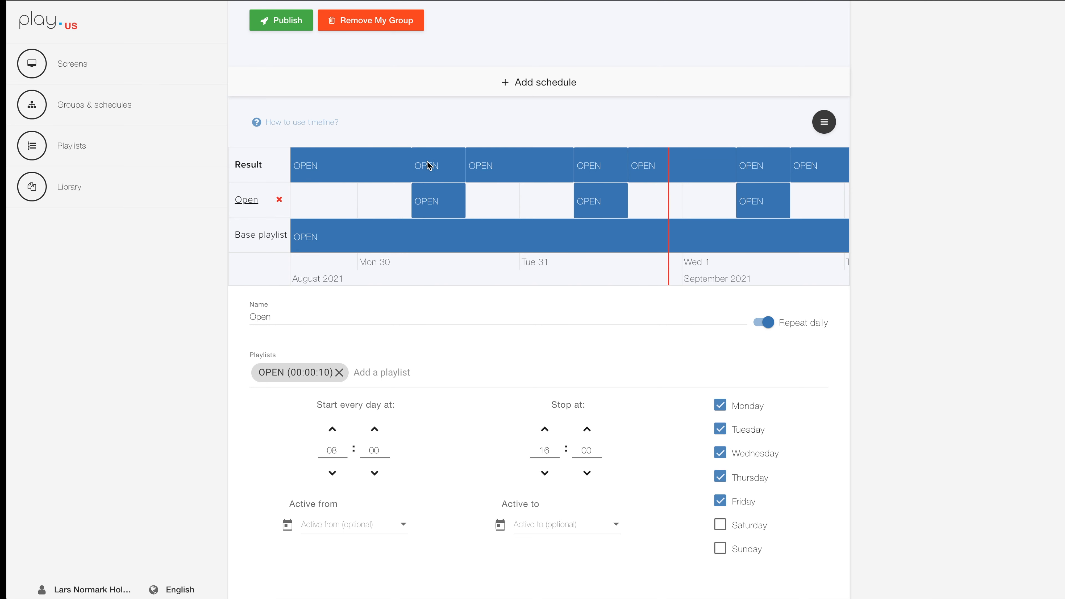
Set My Group's base playlist to CLOSED.
scroll(455, 62, up, 6)
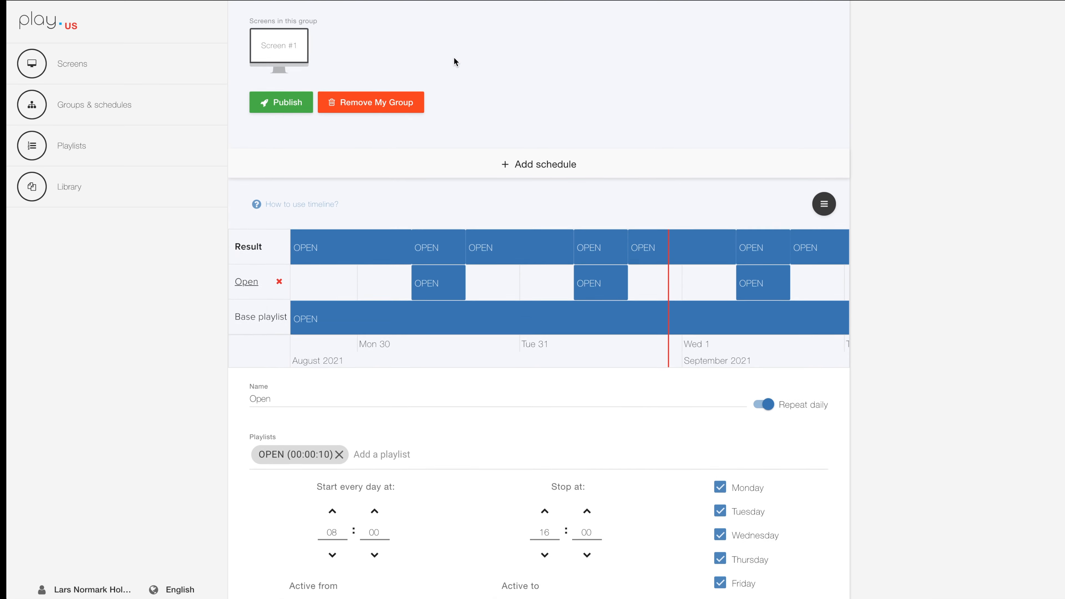
scroll(453, 62, up, 1)
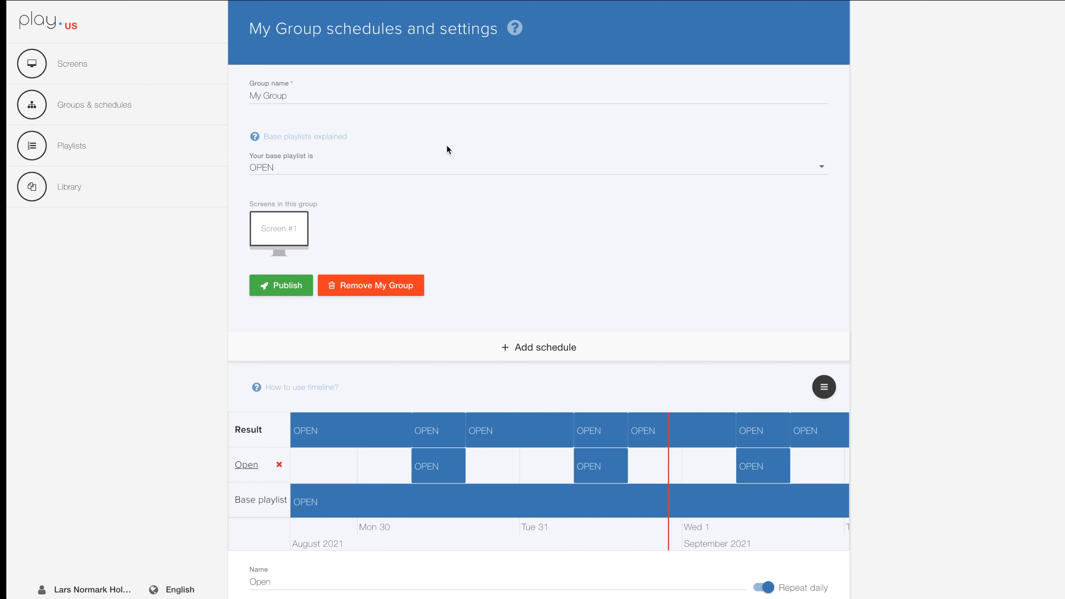
click(297, 170)
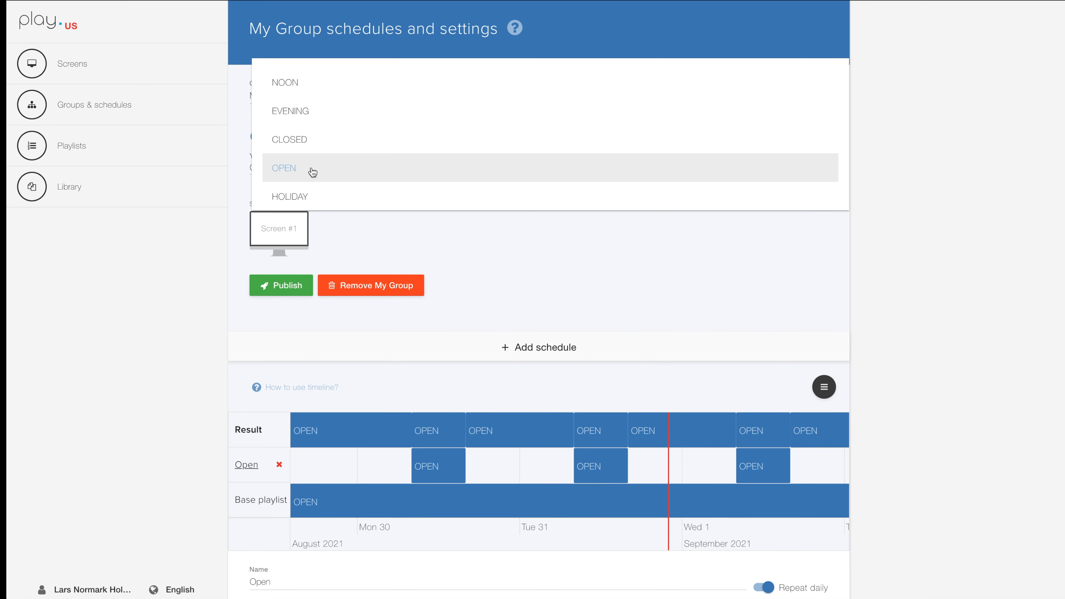
click(311, 140)
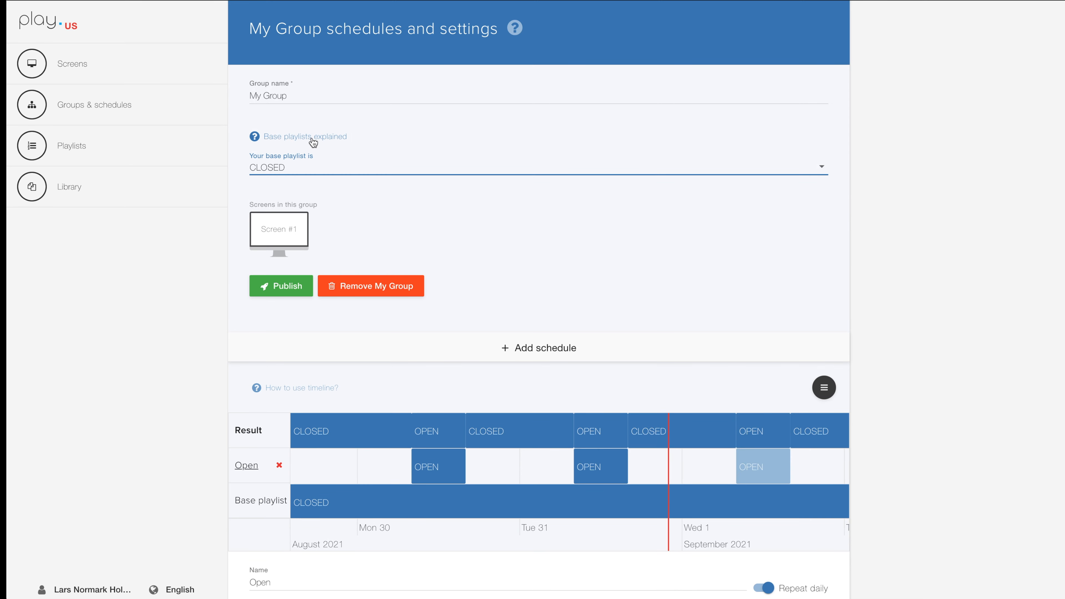
Review the group's timeline and remove the Open schedule from My Group.
scroll(490, 268, down, 5)
scroll(493, 271, down, 1)
scroll(486, 228, up, 5)
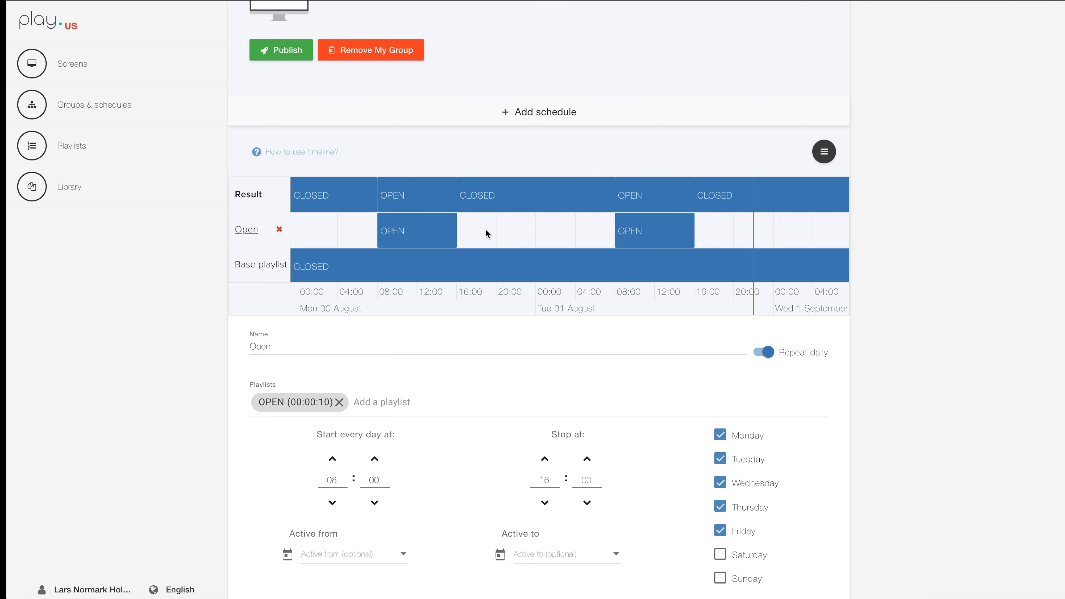
drag(498, 228, 593, 229)
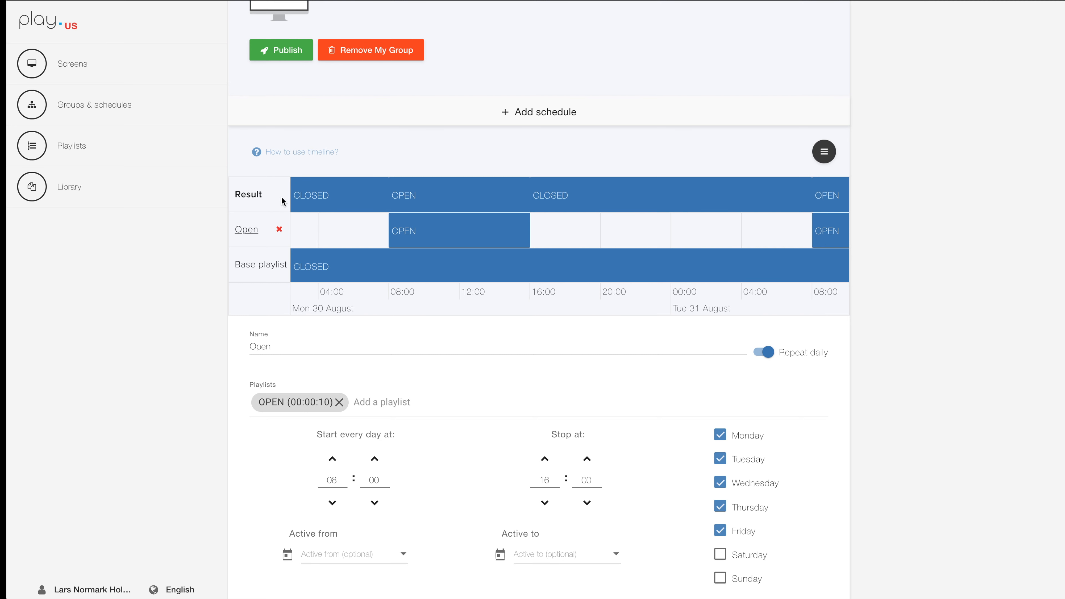
click(278, 229)
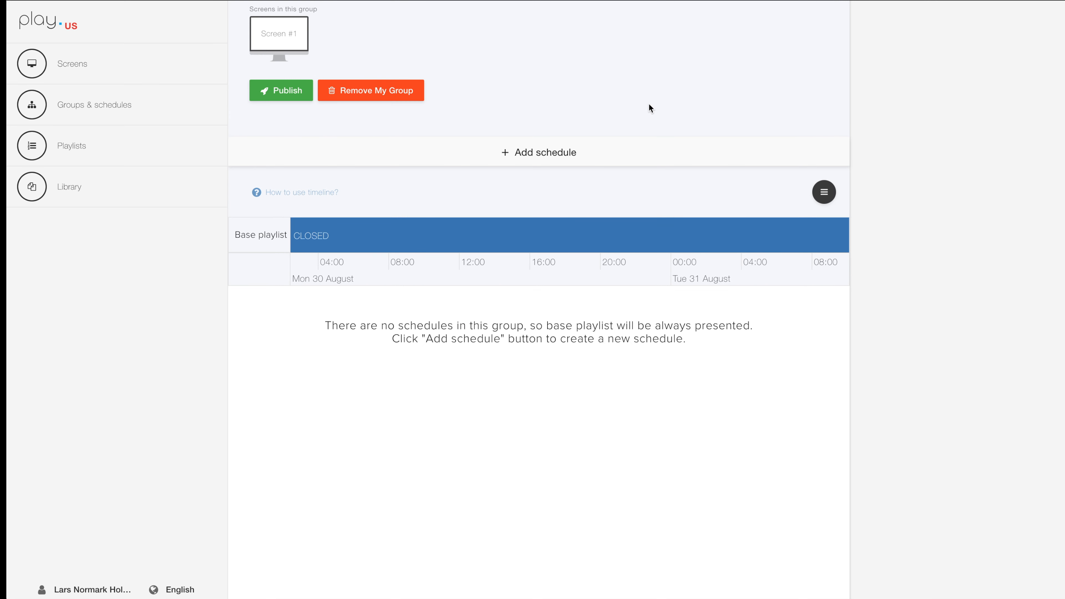
Add a schedule to My Group and name it Morning.
scroll(649, 105, up, 5)
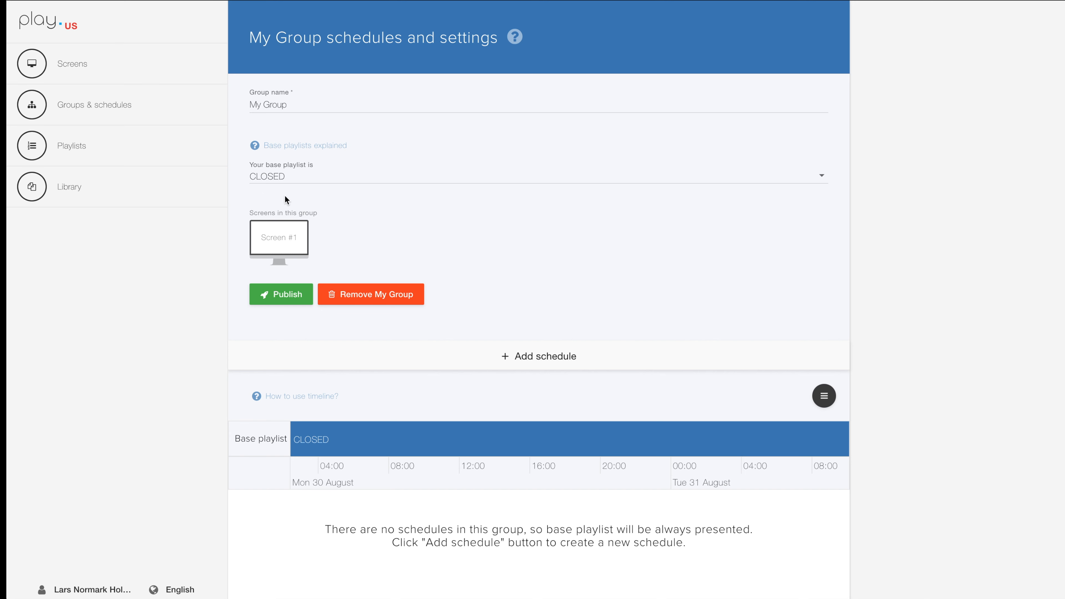
scroll(697, 260, down, 5)
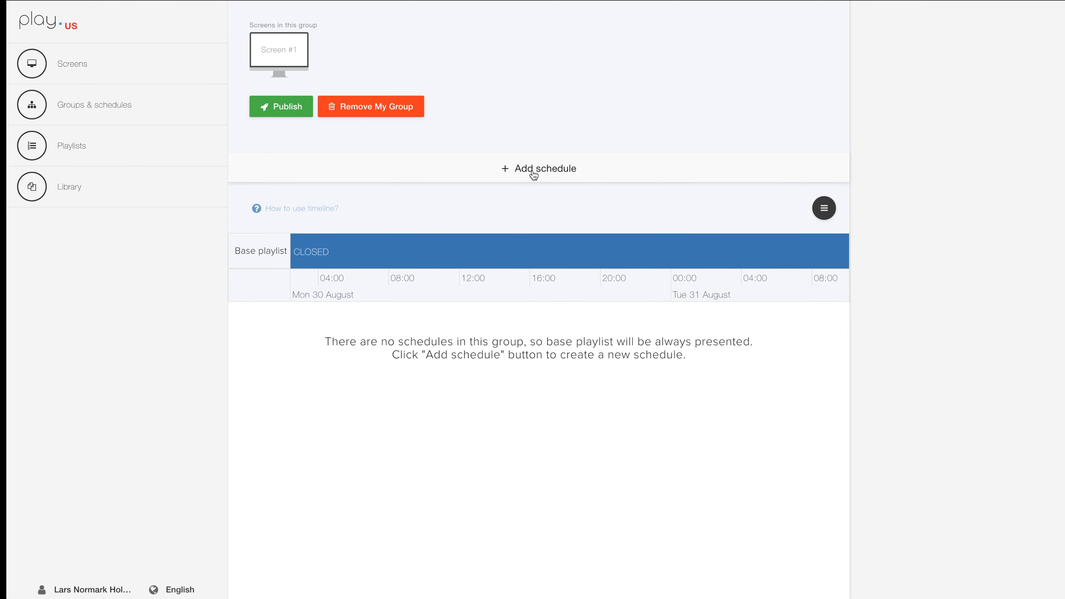
click(533, 170)
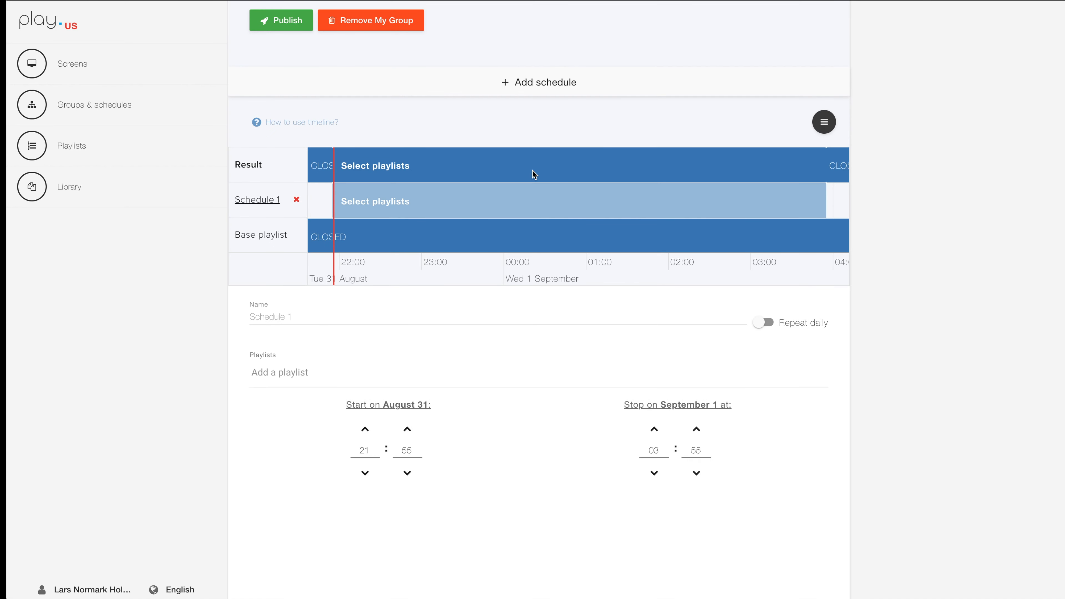
click(289, 316)
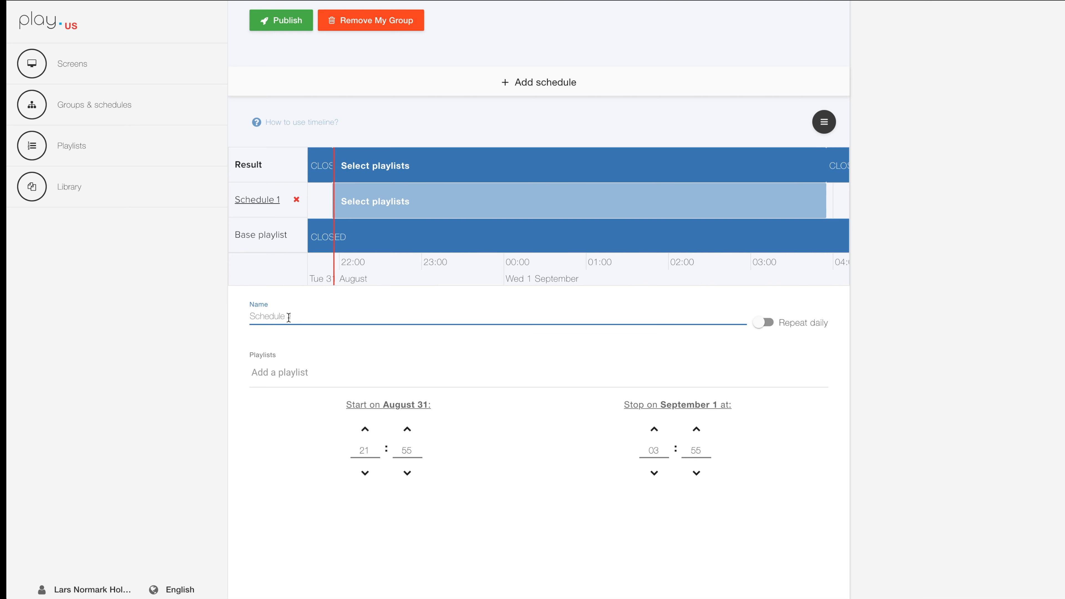
text(Morning)
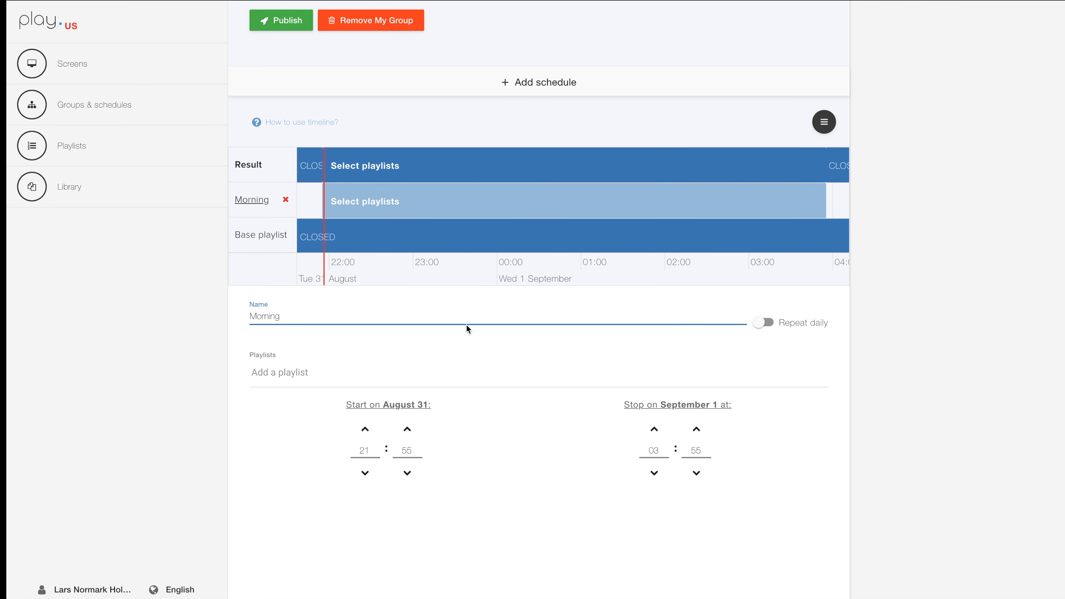
Make the Morning schedule repeat daily except Saturday and Sunday, and assign it the MORNING playlist.
click(763, 322)
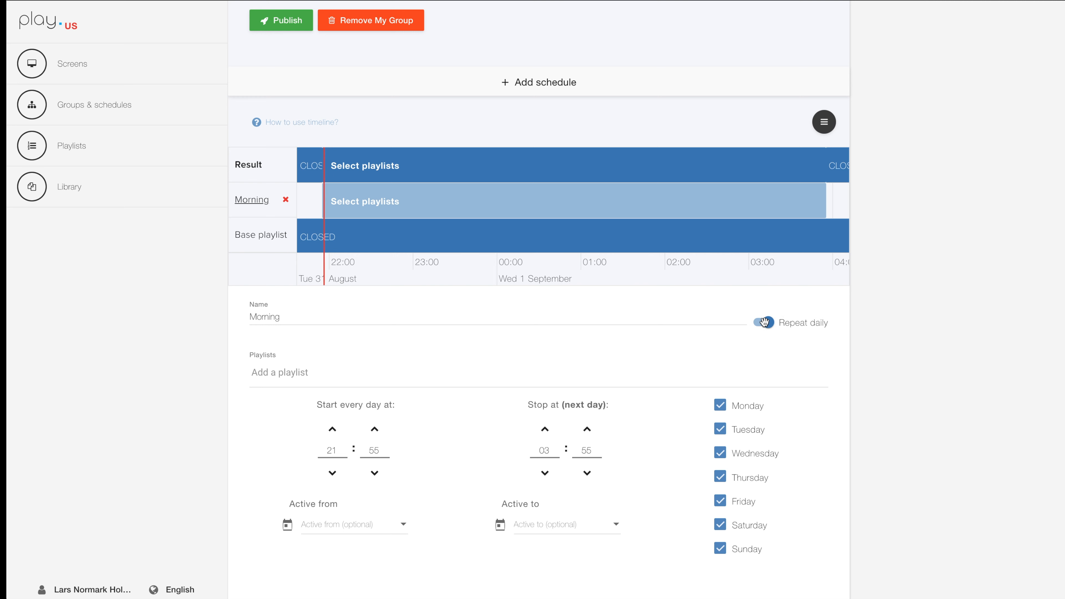
click(720, 550)
click(719, 530)
click(289, 373)
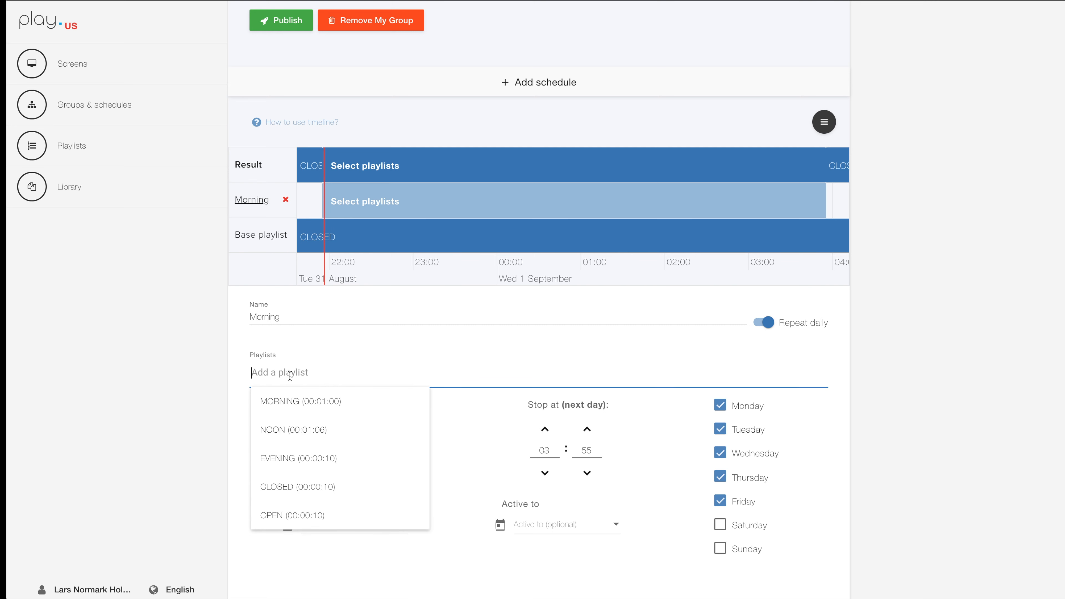
click(286, 400)
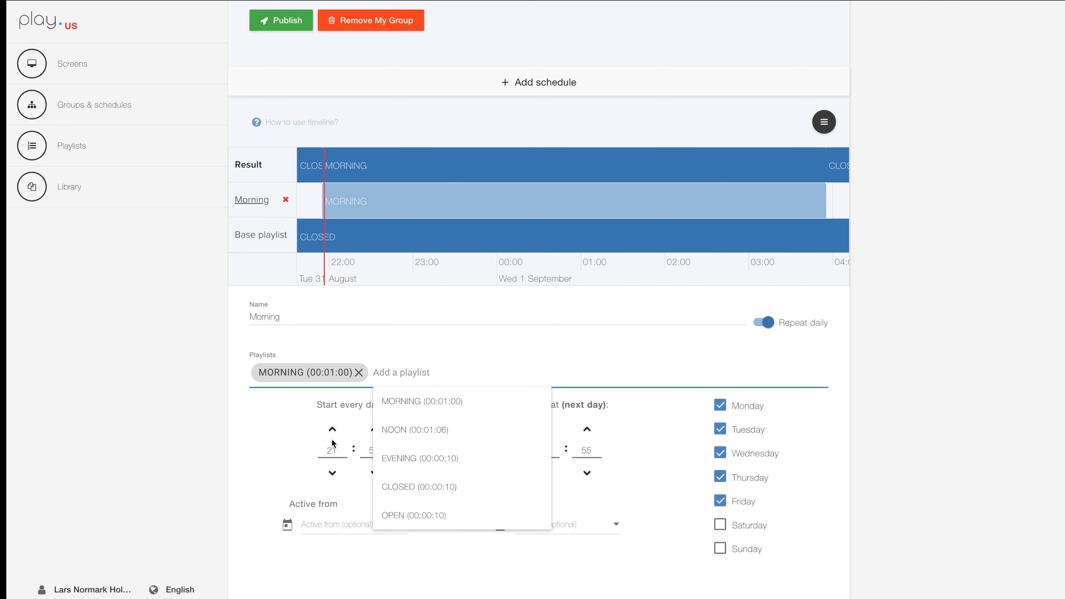
Set the Morning schedule's daily start time to 08:00 and its stop time to 12:00, checking it on the timeline.
double_click(332, 449)
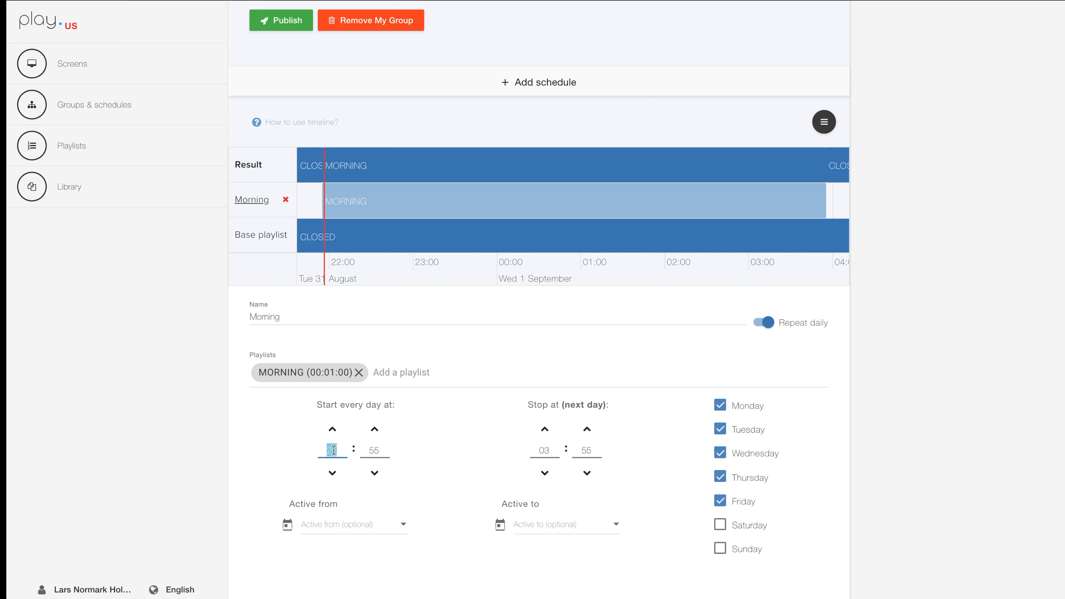
text(08)
key(Tab)
text(00)
key(Tab)
text(12)
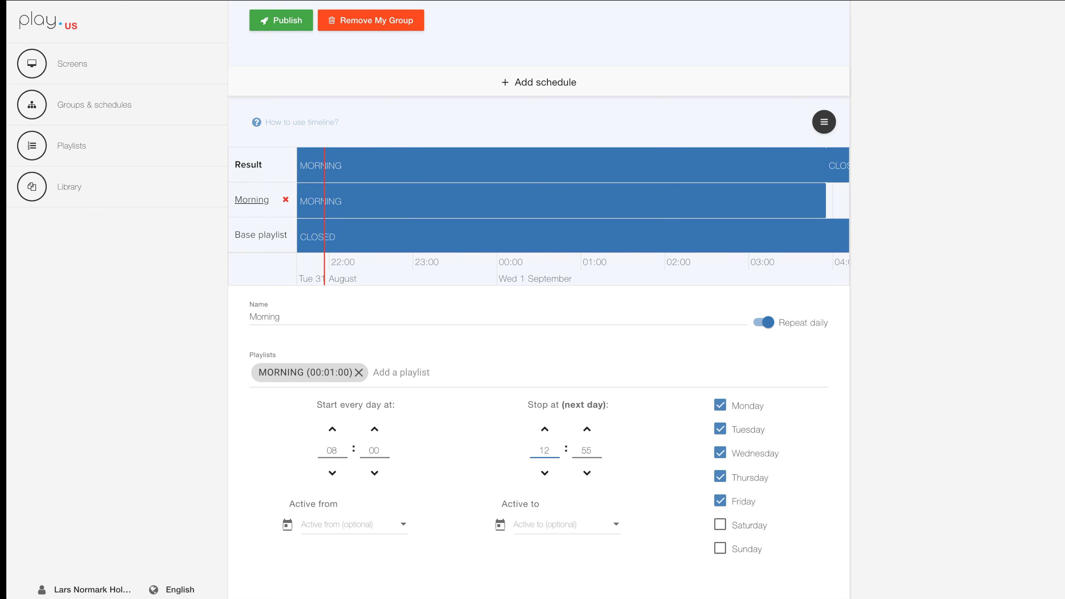
key(Tab)
text(00)
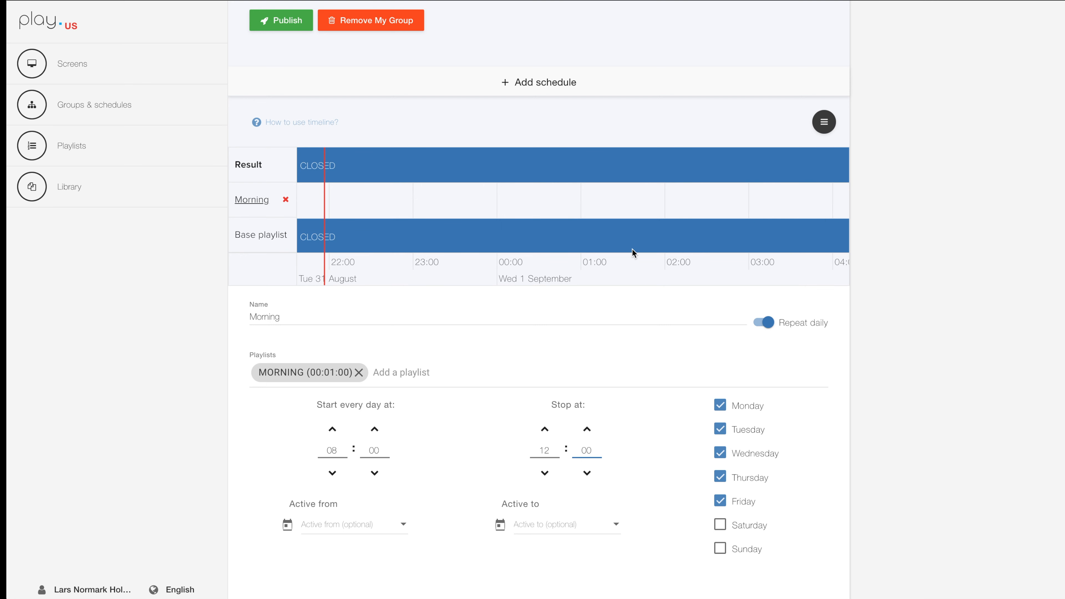
scroll(613, 198, down, 10)
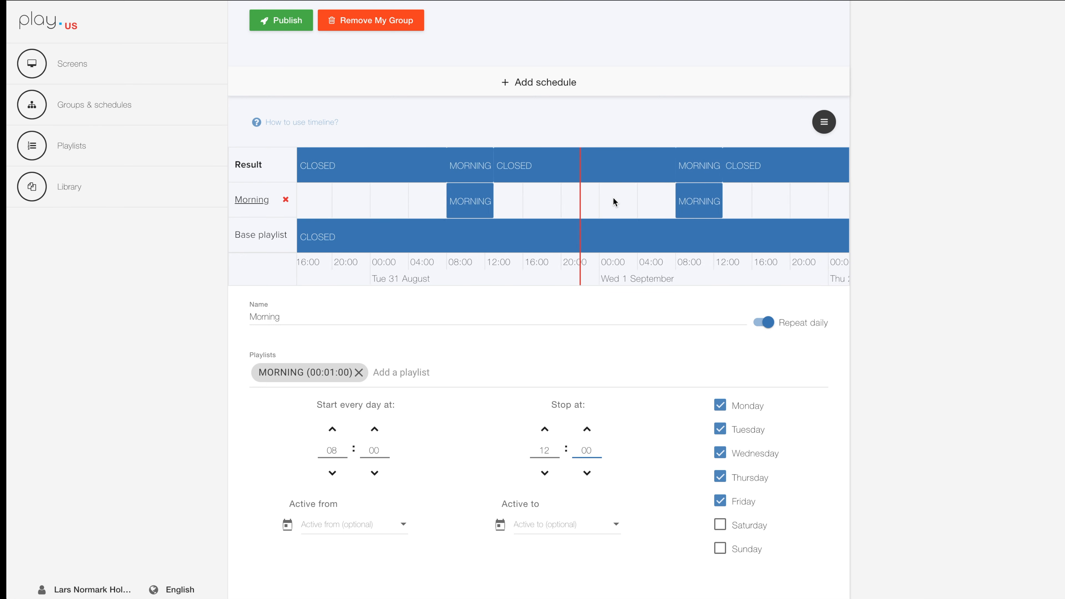
drag(545, 205, 441, 204)
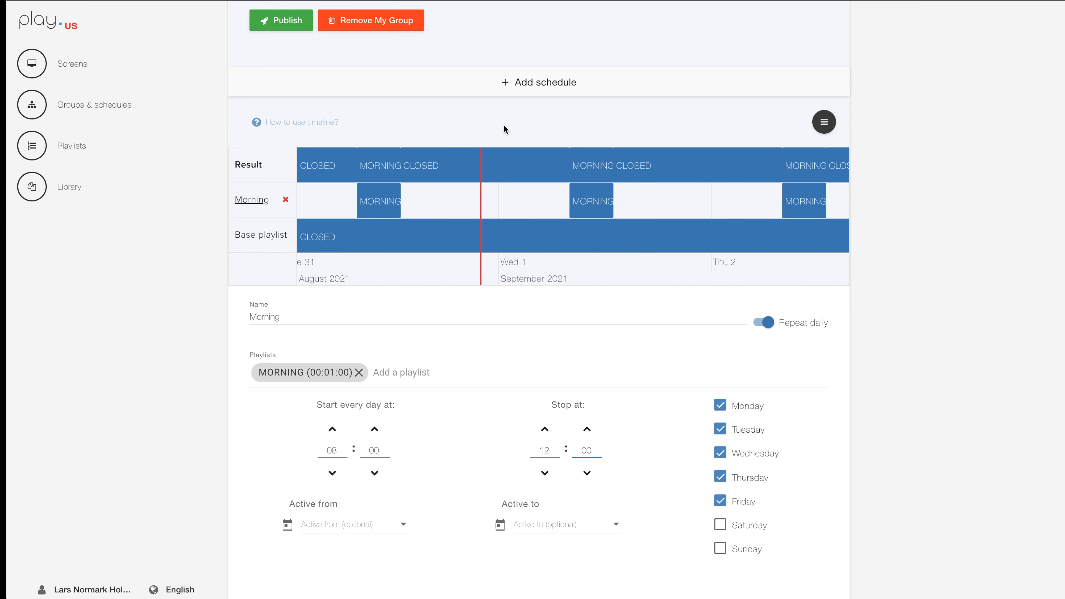
Add a schedule named Noon to My Group that repeats daily on weekdays only, excluding Saturday and Sunday.
click(524, 83)
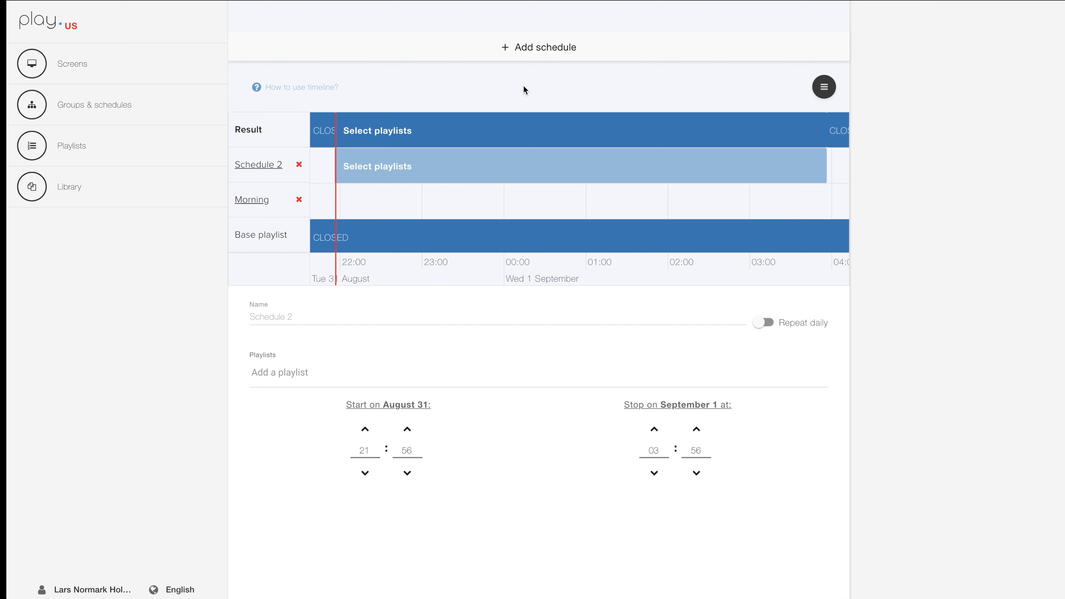
click(295, 315)
text(Noon)
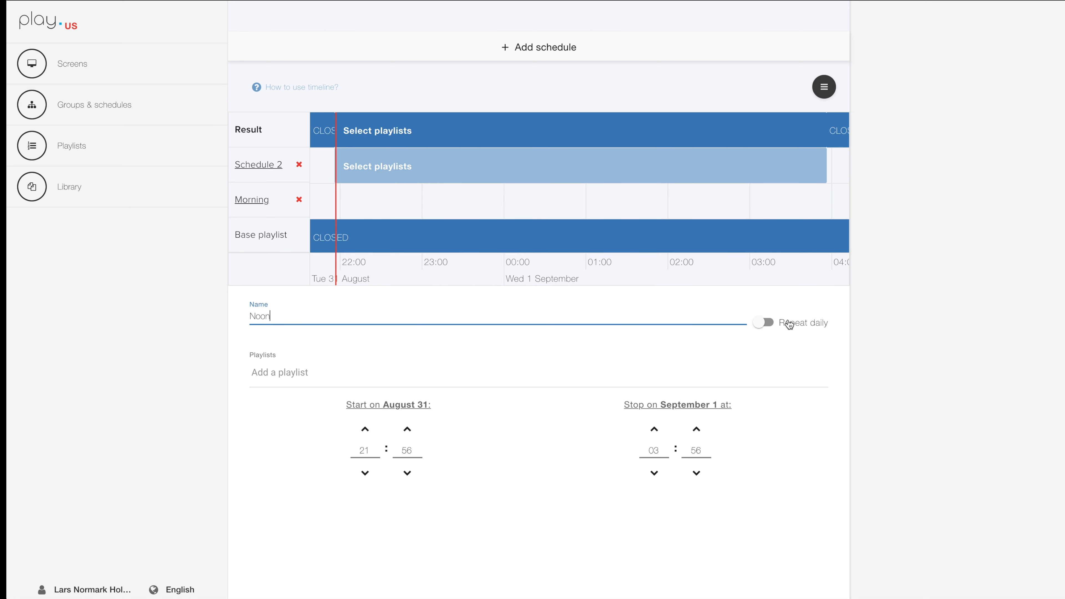
click(763, 322)
click(719, 526)
click(720, 550)
Set the Noon schedule's daily start time to 12:00 and its stop time to 16:00.
double_click(330, 450)
text(120)
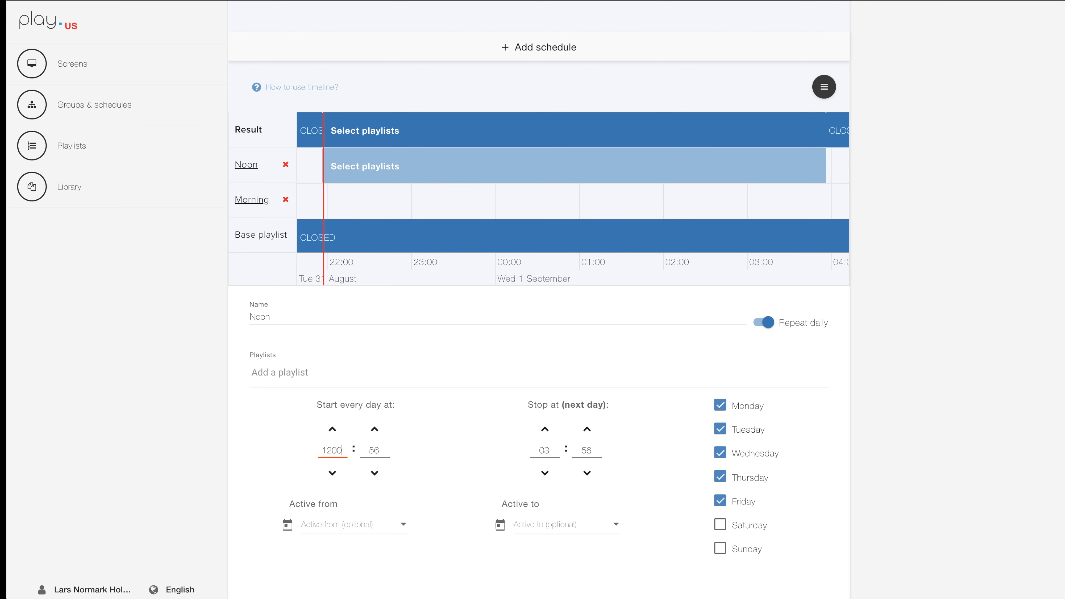
key(Tab)
text(00)
key(Tab)
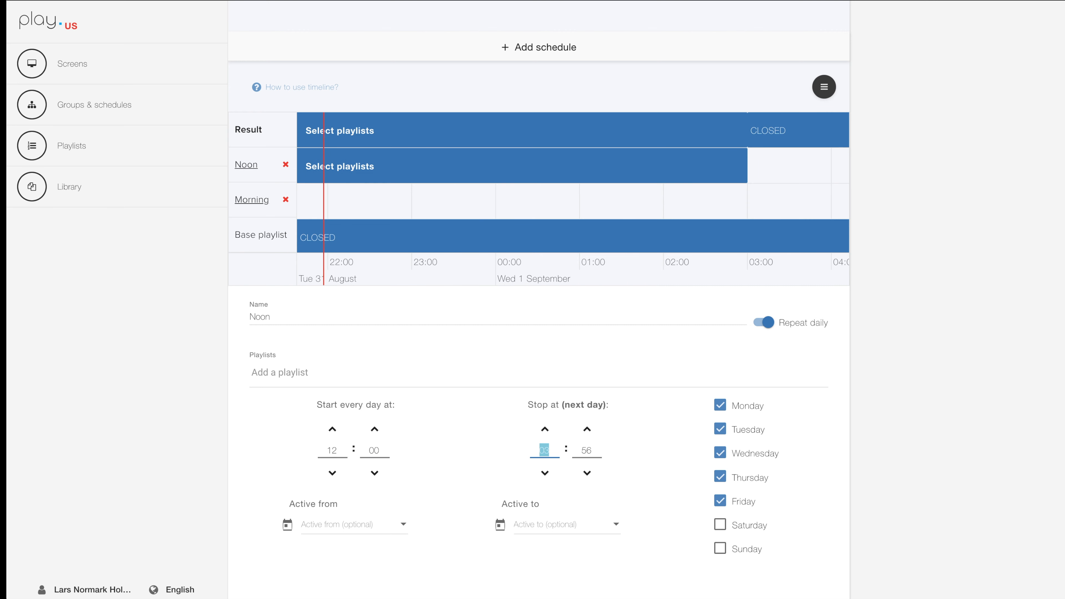
text(16)
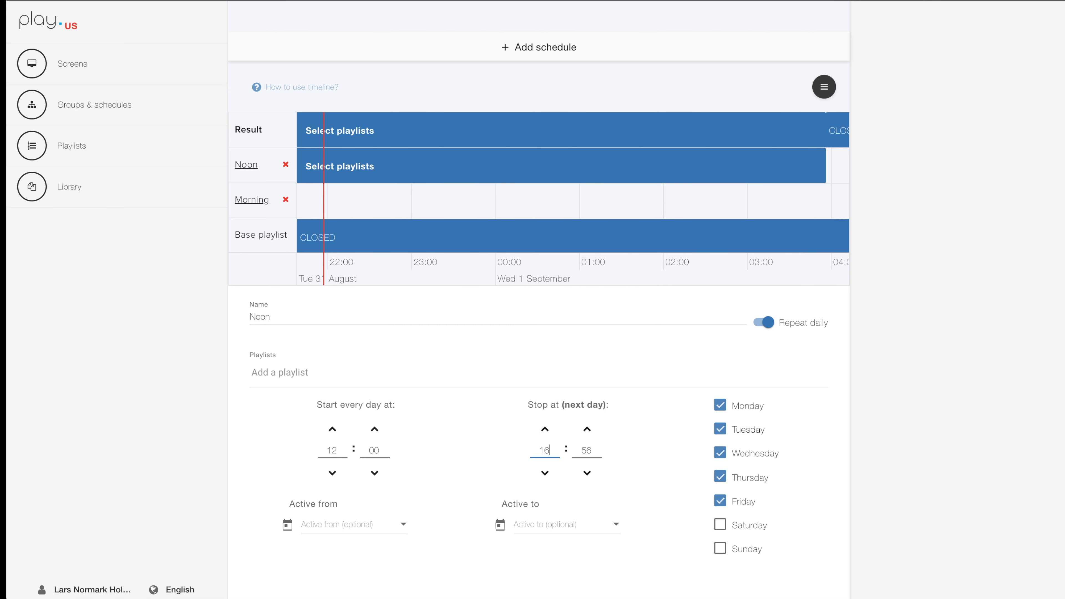
key(Tab)
text(00)
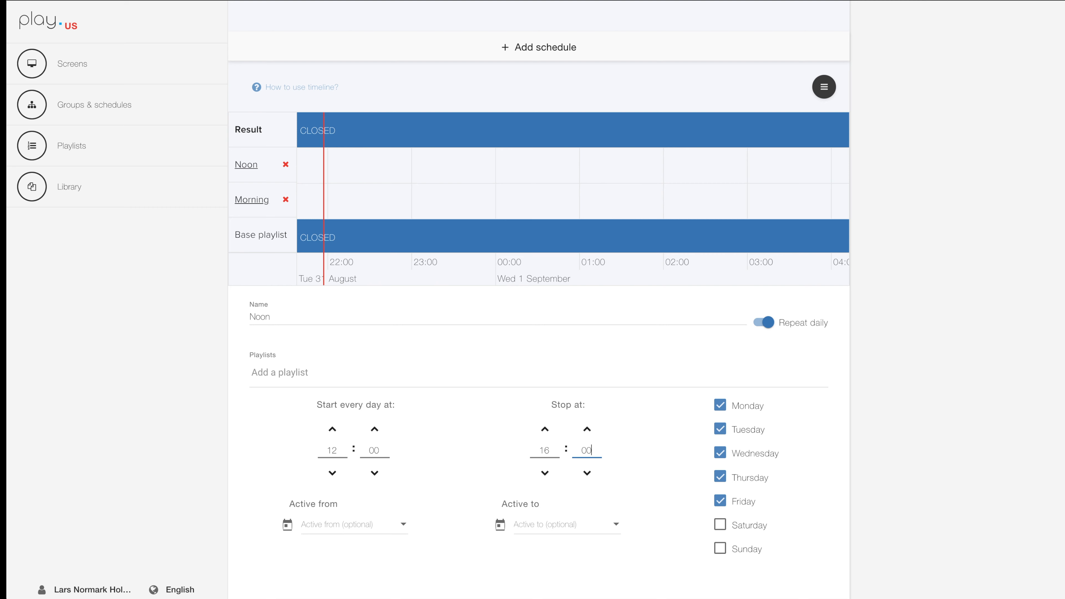
Assign the NOON playlist to the Noon schedule.
scroll(613, 217, down, 5)
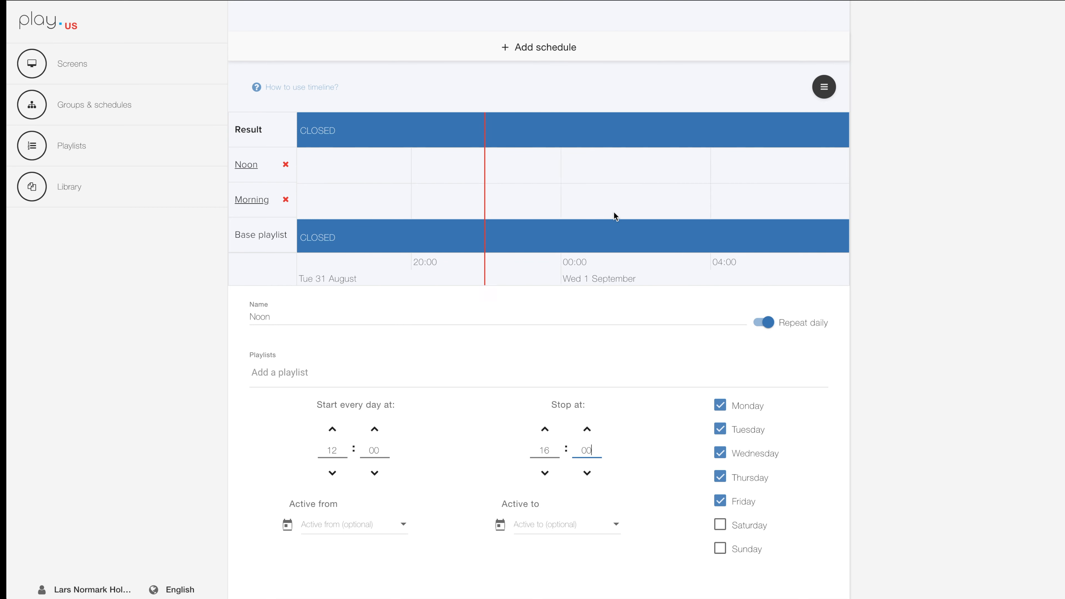
click(285, 376)
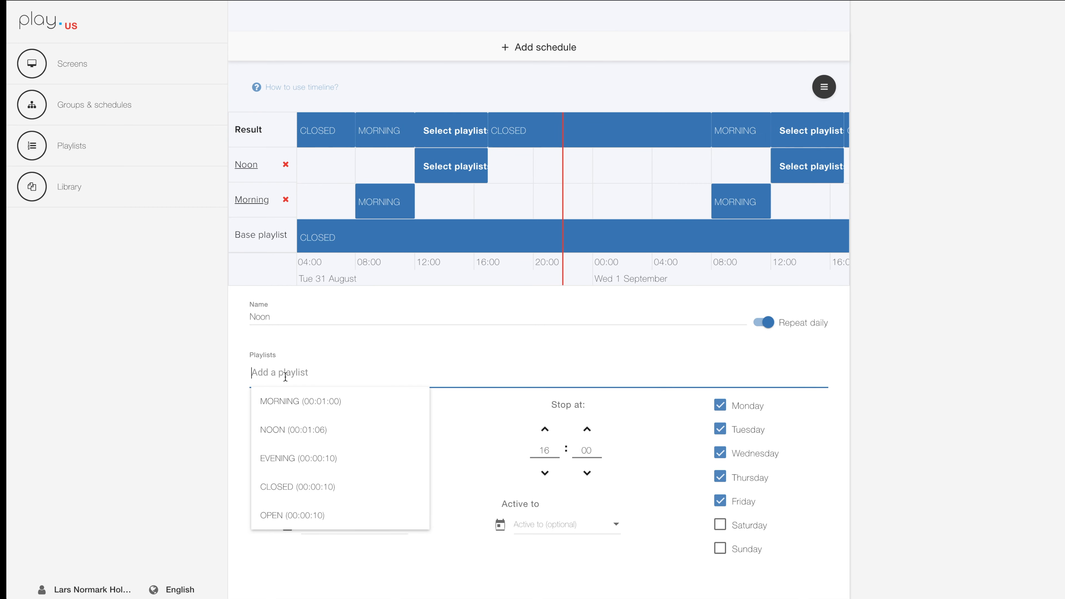
click(281, 430)
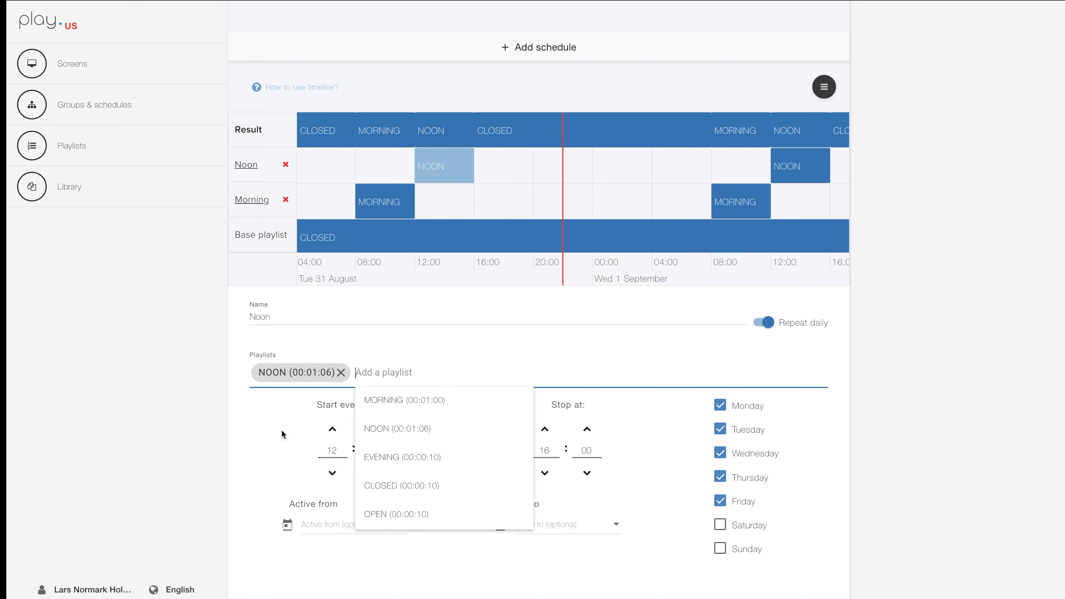
click(949, 393)
scroll(950, 393, up, 5)
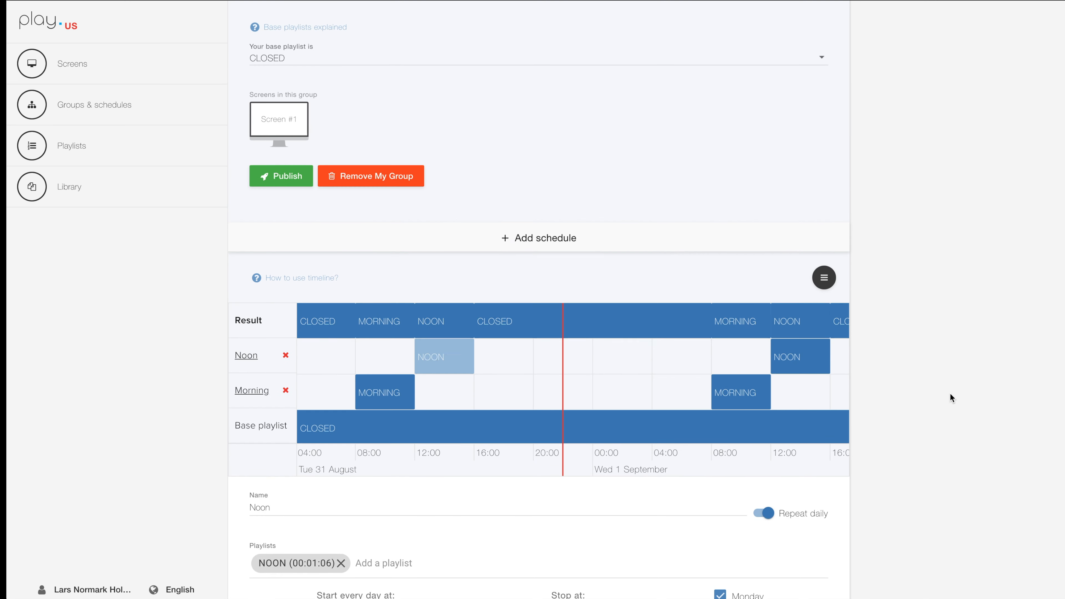
Add a schedule named Evening to My Group that repeats daily on weekdays only, excluding Saturday and Sunday.
click(502, 239)
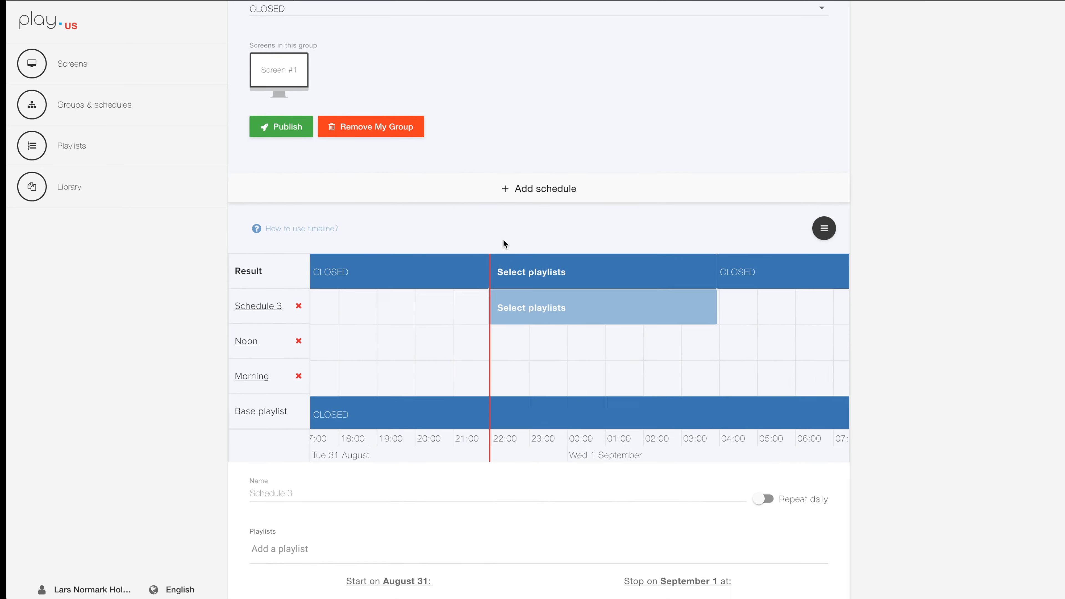
click(280, 323)
text(Evening)
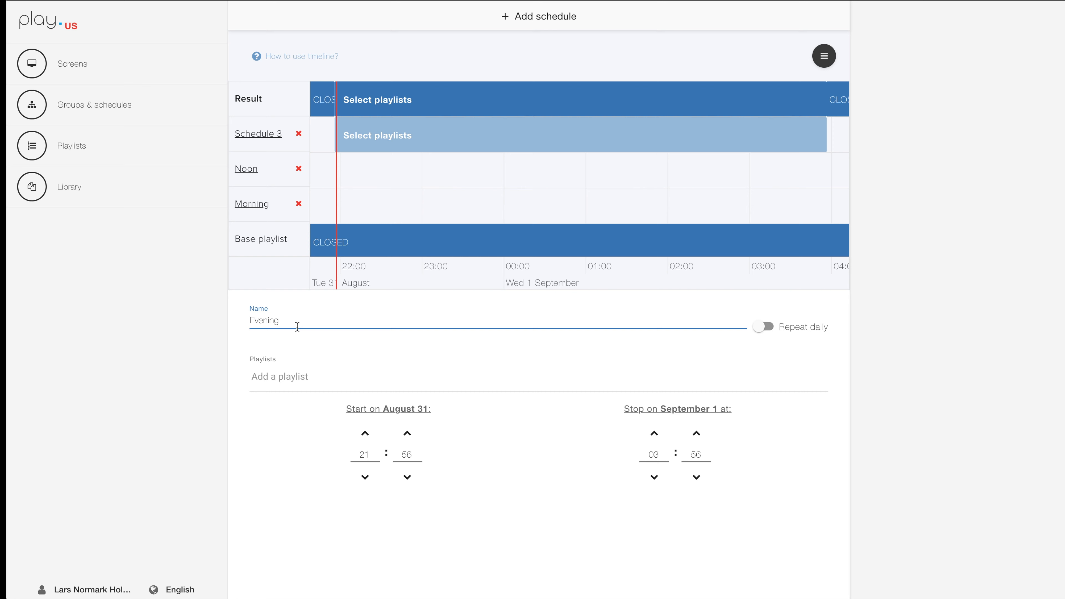
click(762, 327)
click(720, 529)
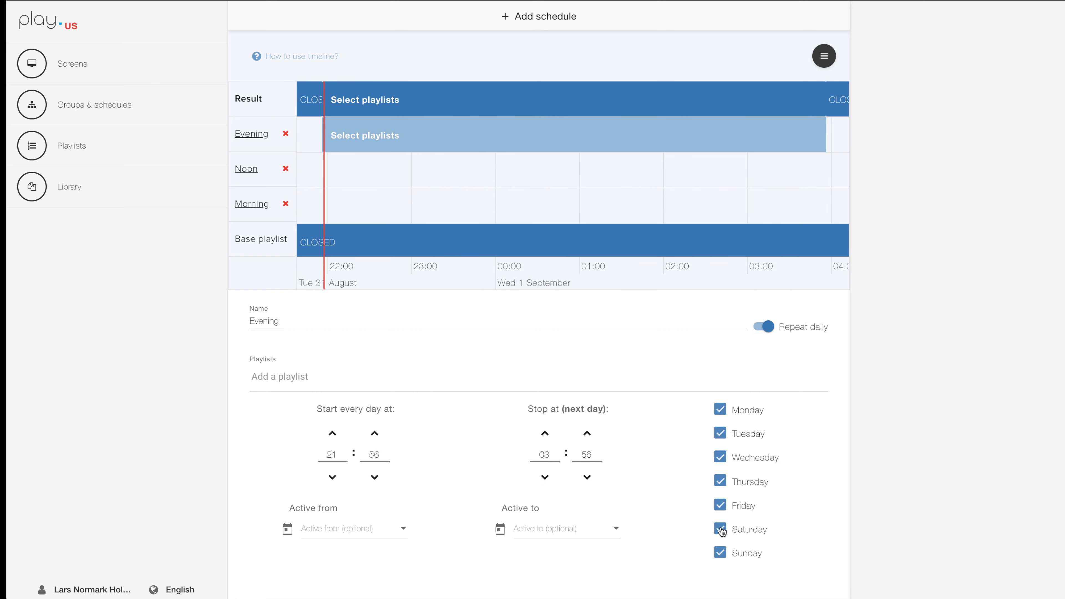
click(719, 554)
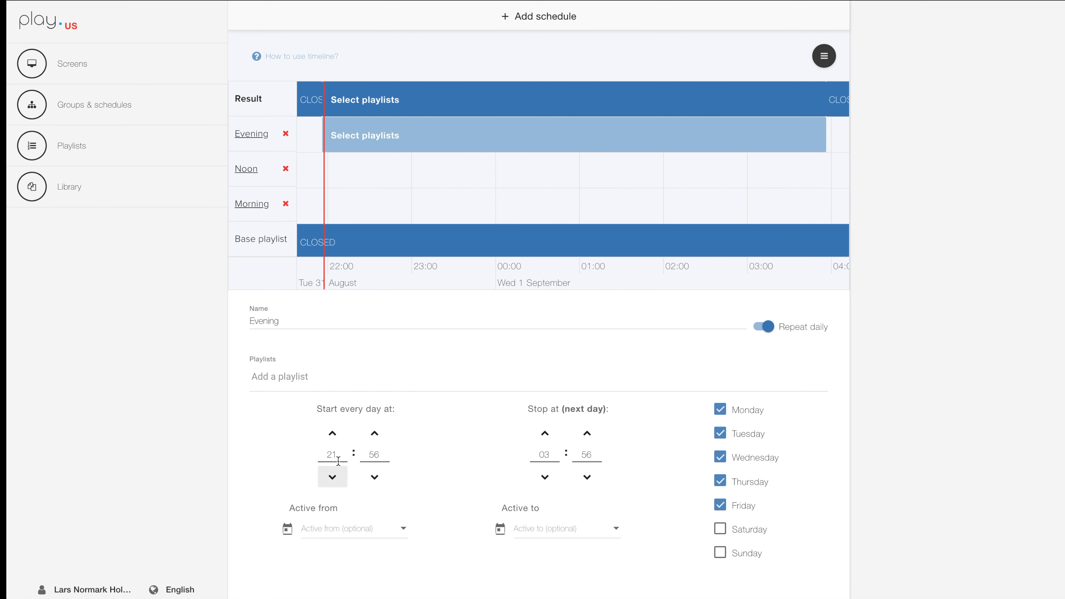
Set the Evening schedule's daily start time to 16:00 and its stop time to 21:00.
double_click(328, 453)
text(16)
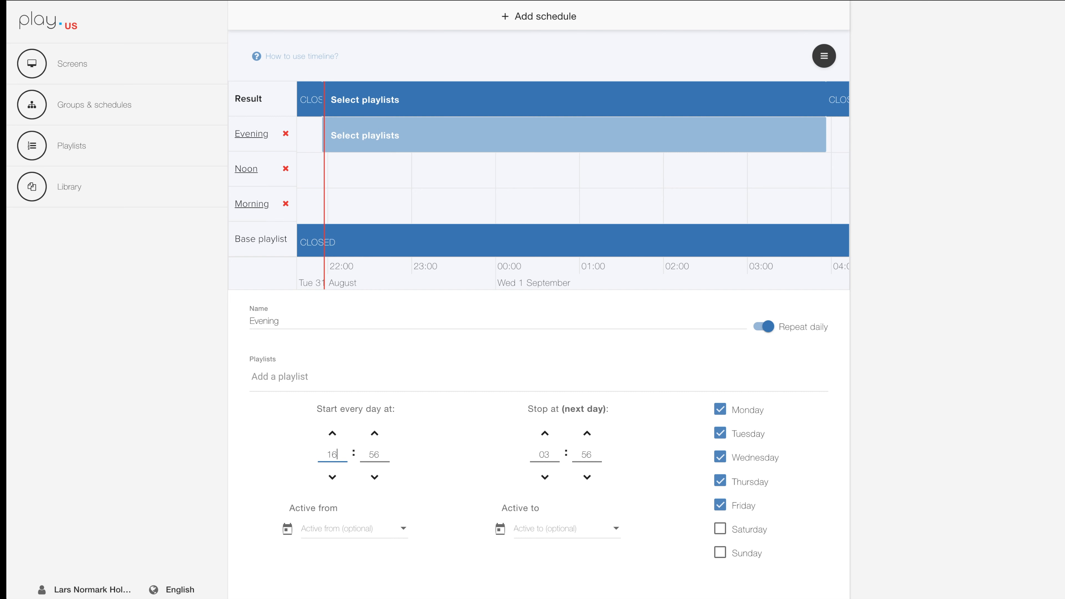
key(Tab)
text(00)
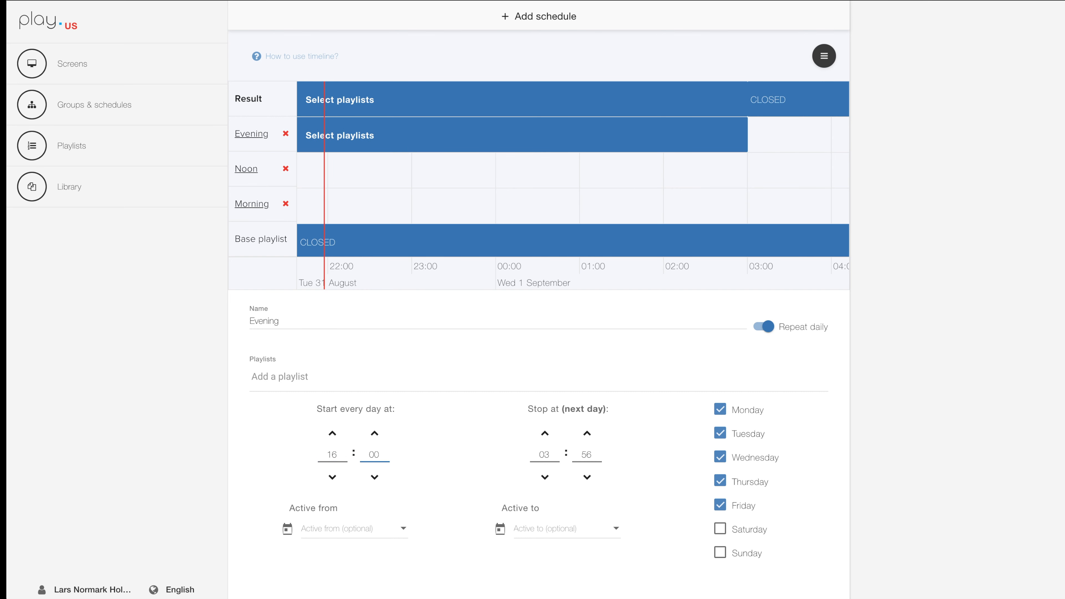
key(Tab)
text(21)
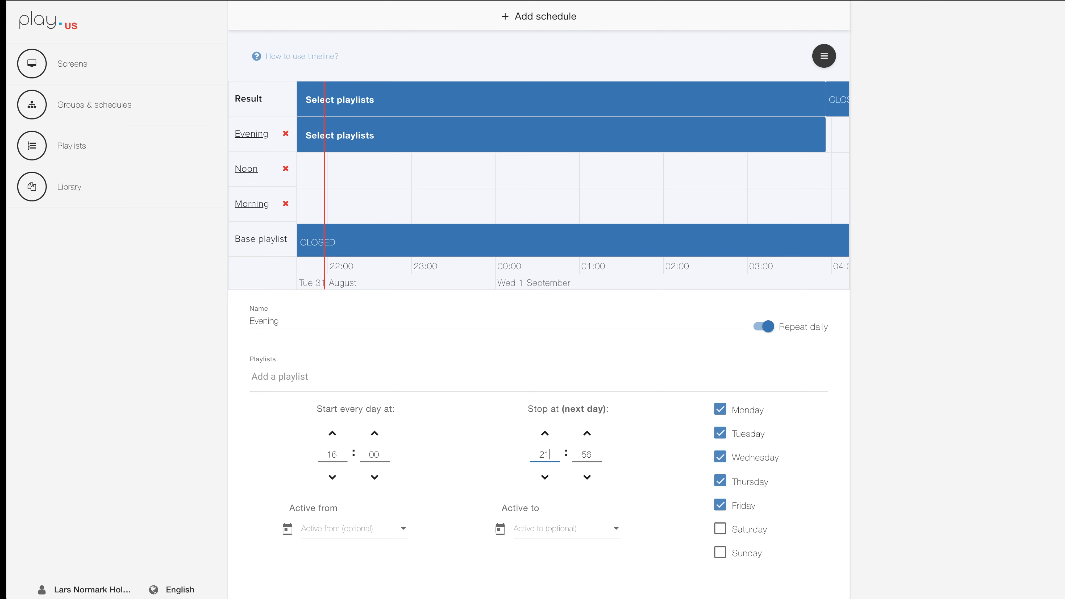
key(Tab)
text(00)
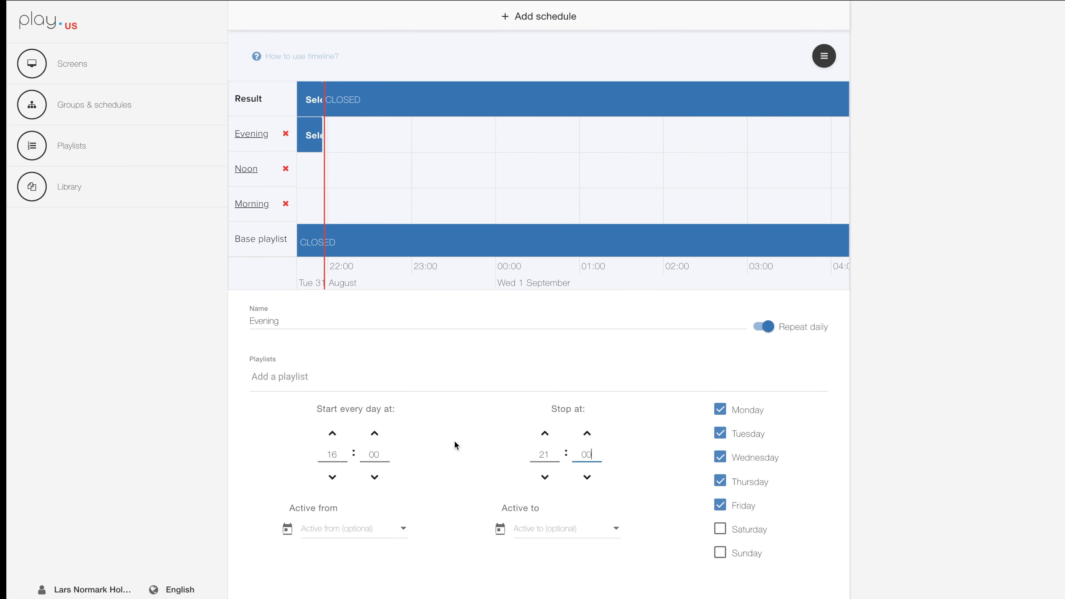
Assign the EVENING playlist to the Evening schedule.
click(279, 376)
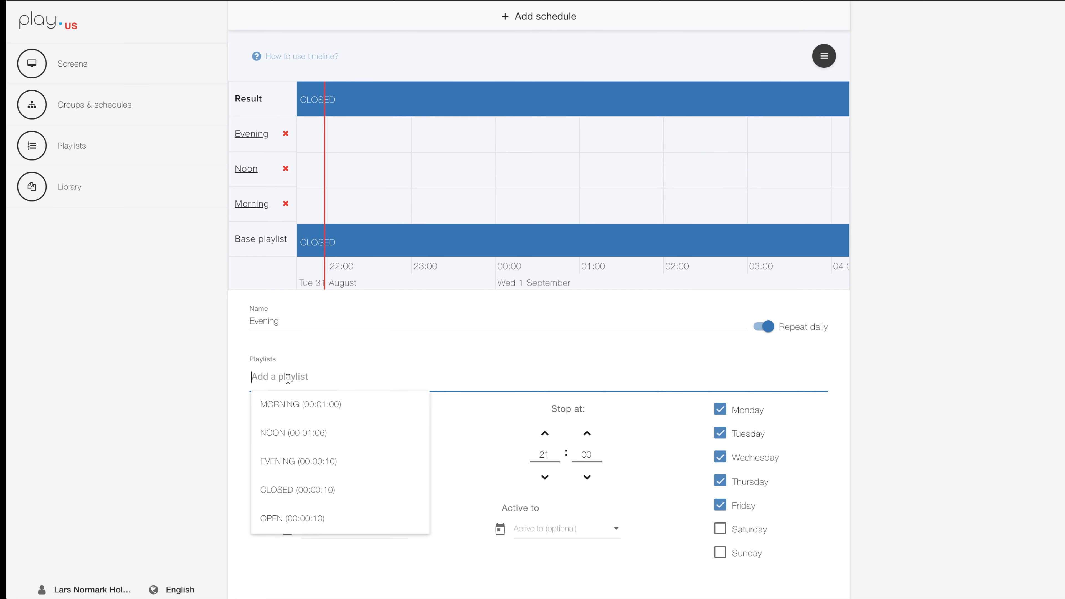
click(295, 462)
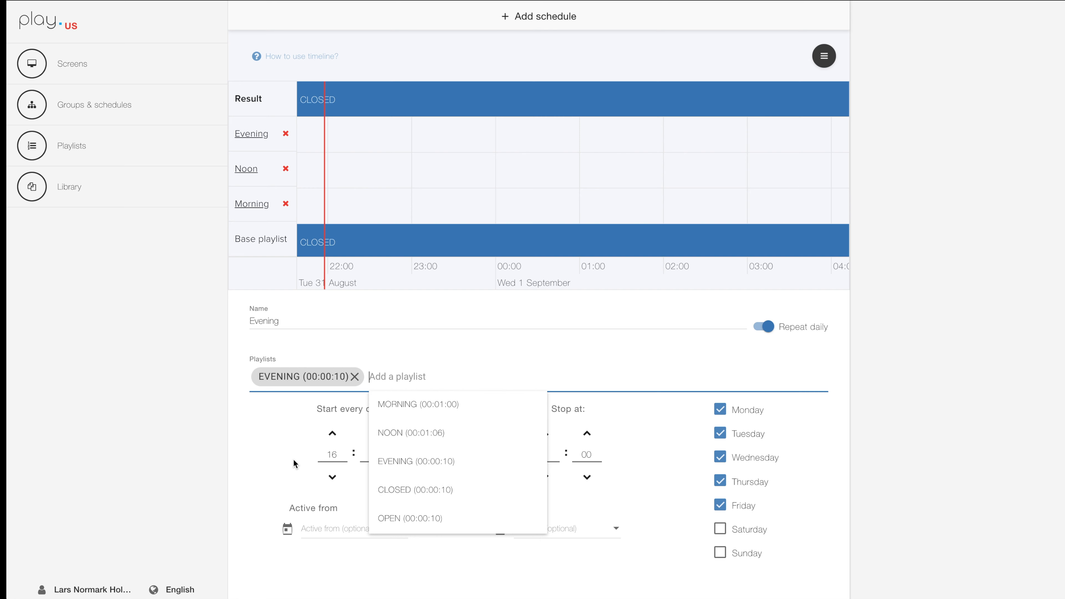
click(249, 445)
Examine on the timeline how the Morning, Noon and Evening schedules and the base playlist combine over a day and across the week.
scroll(566, 193, down, 5)
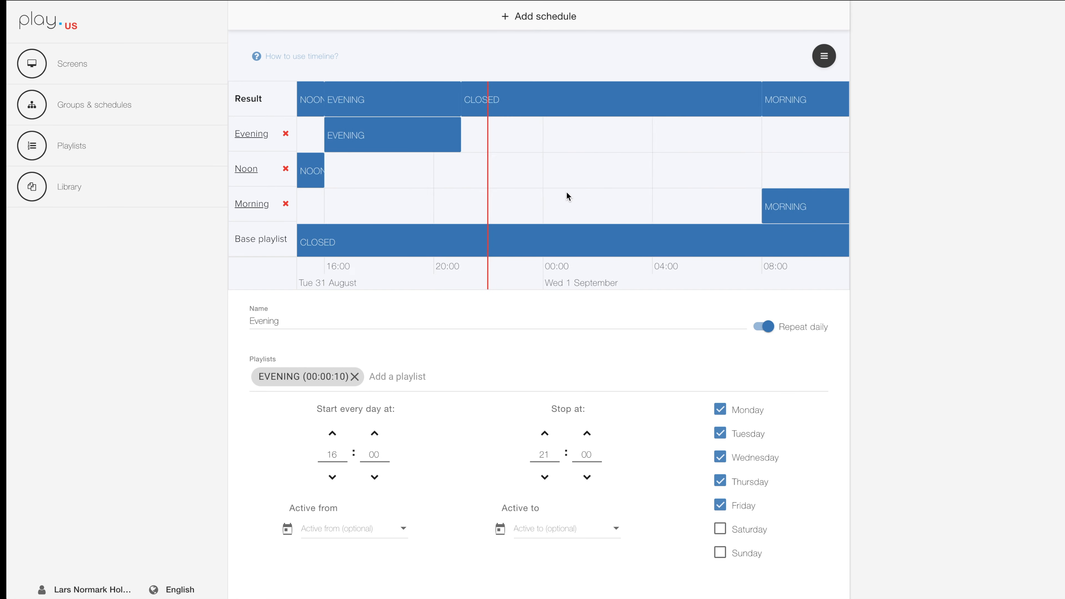
drag(441, 206, 542, 204)
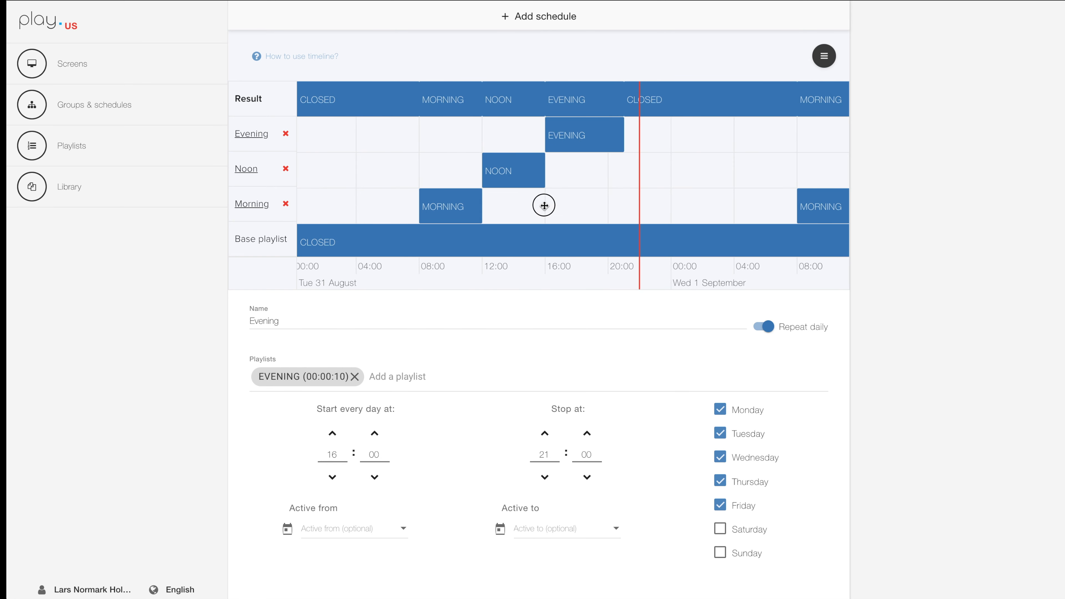
scroll(600, 209, down, 3)
scroll(599, 206, down, 5)
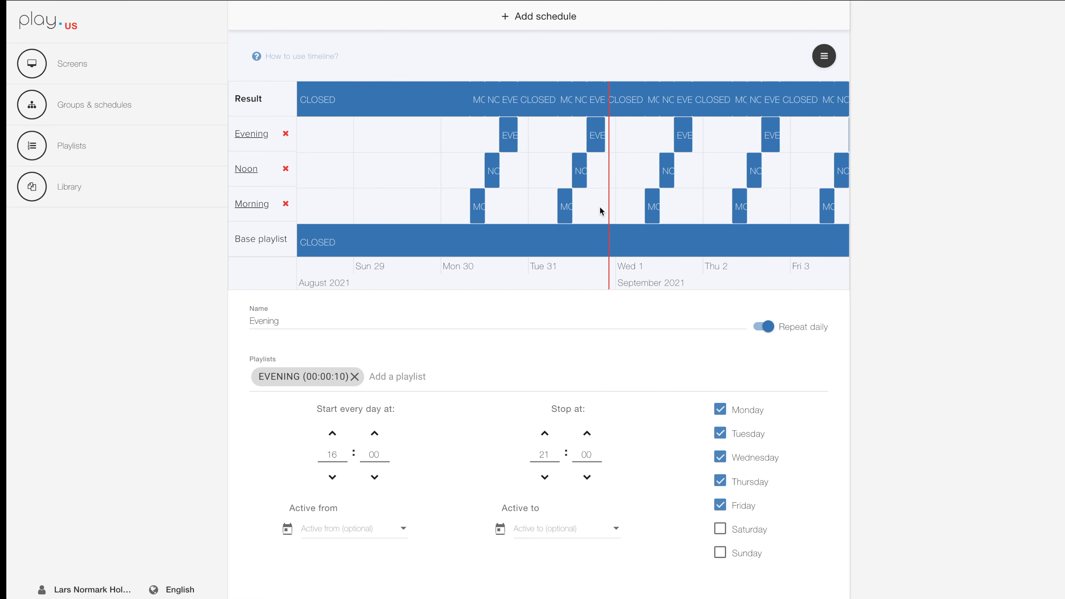
drag(746, 206, 577, 204)
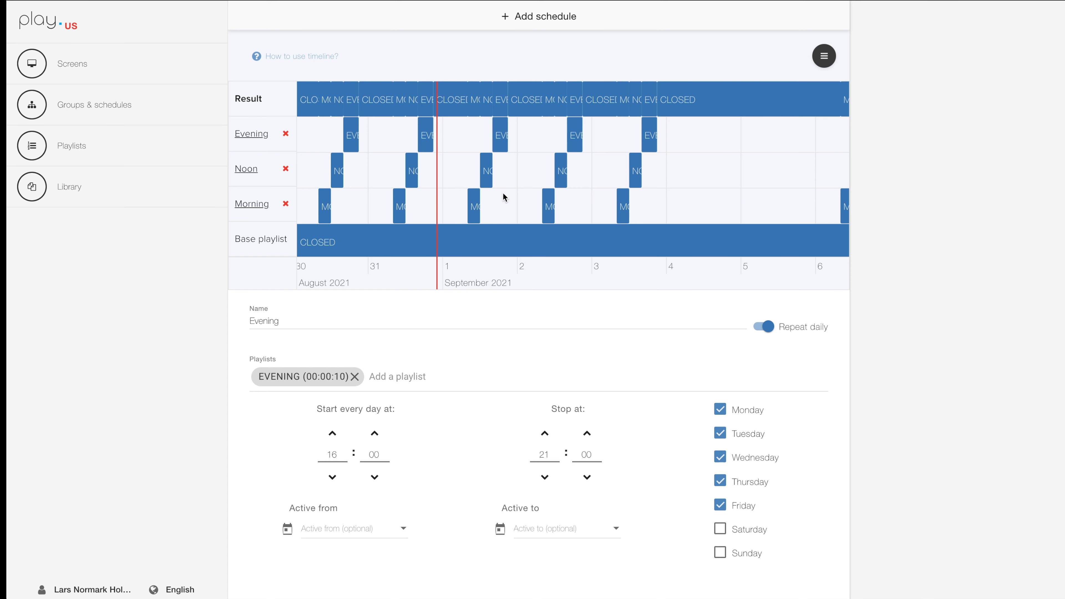
scroll(503, 194, up, 5)
drag(461, 199, 570, 207)
scroll(556, 197, up, 4)
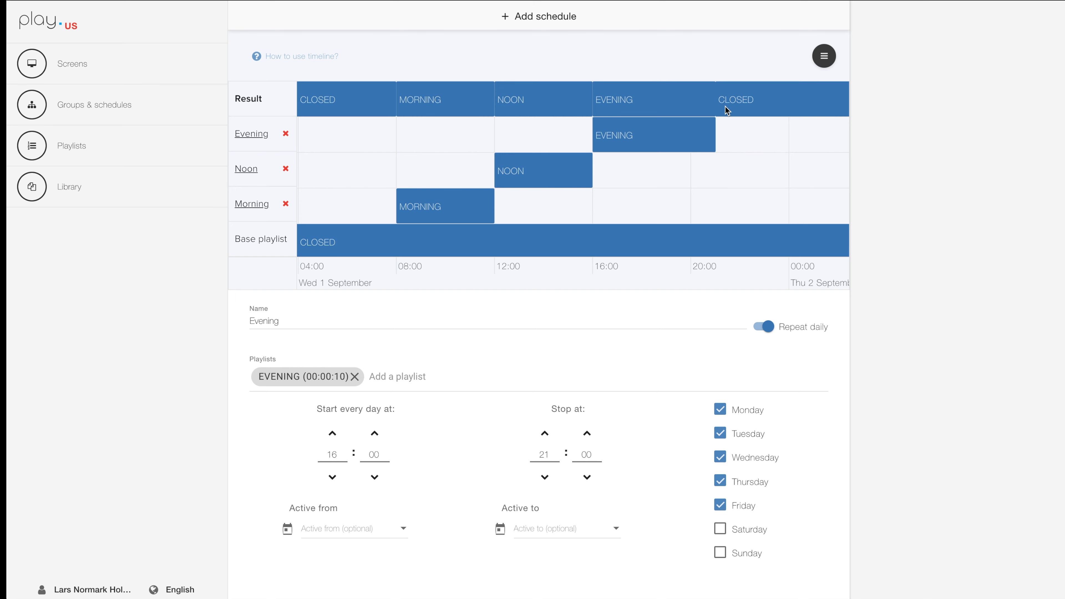
scroll(893, 240, up, 4)
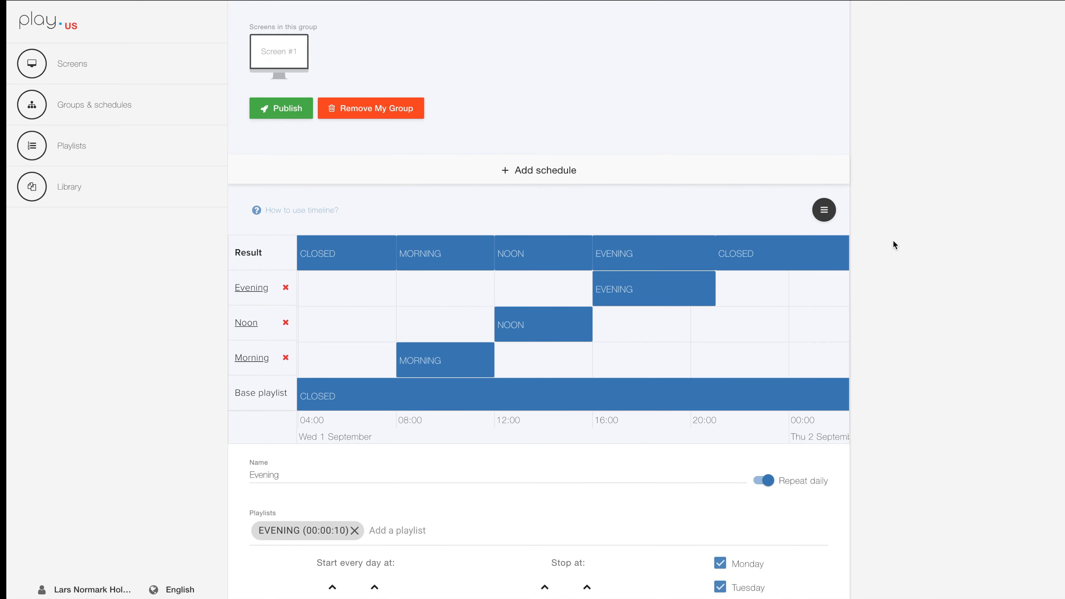
Remove the Evening, Noon and Morning schedules from My Group.
click(286, 289)
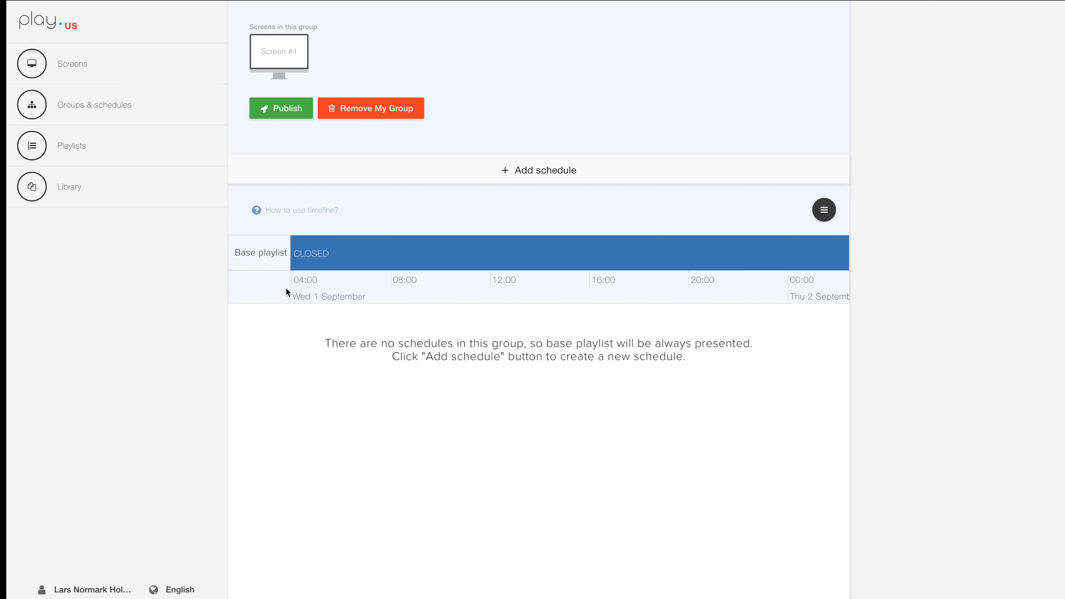
Add a non-repeating schedule named Holiday to My Group and assign the HOLIDAY playlist to it.
click(535, 170)
scroll(535, 170, down, 2)
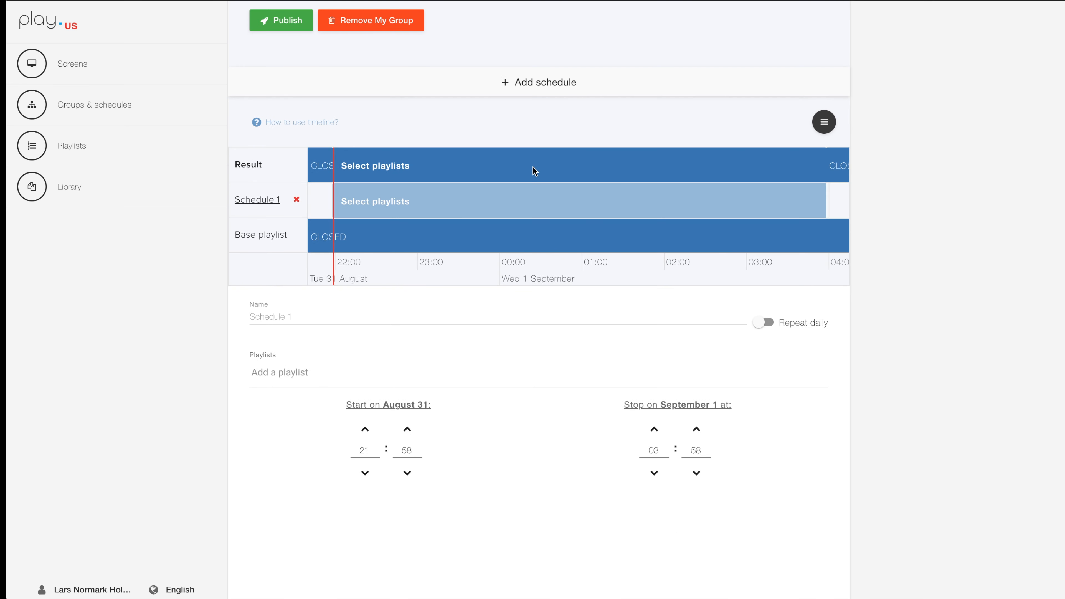
click(273, 316)
text(Holiday)
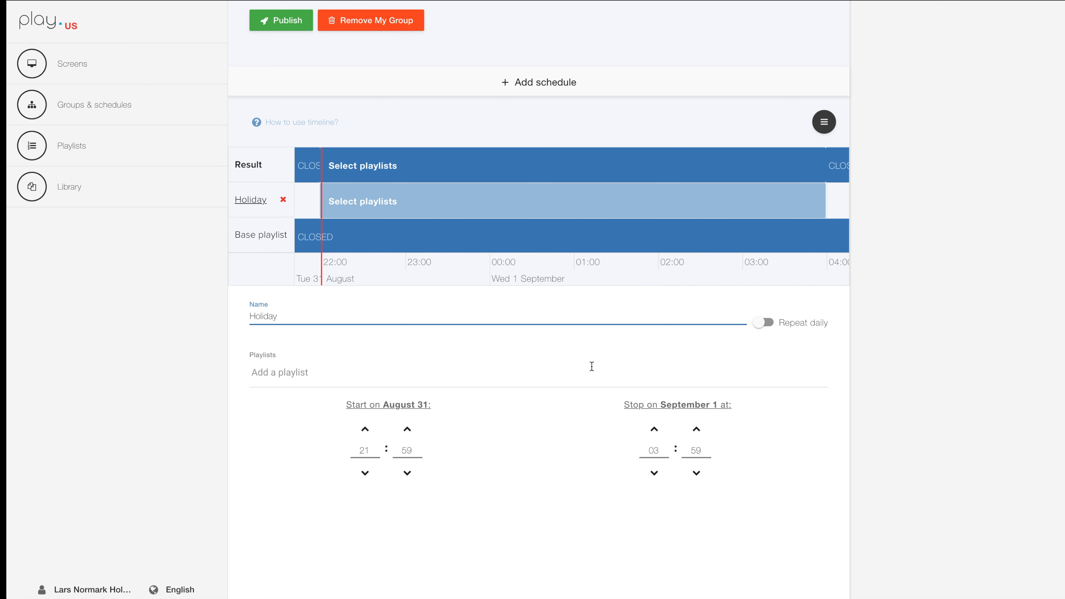
click(260, 374)
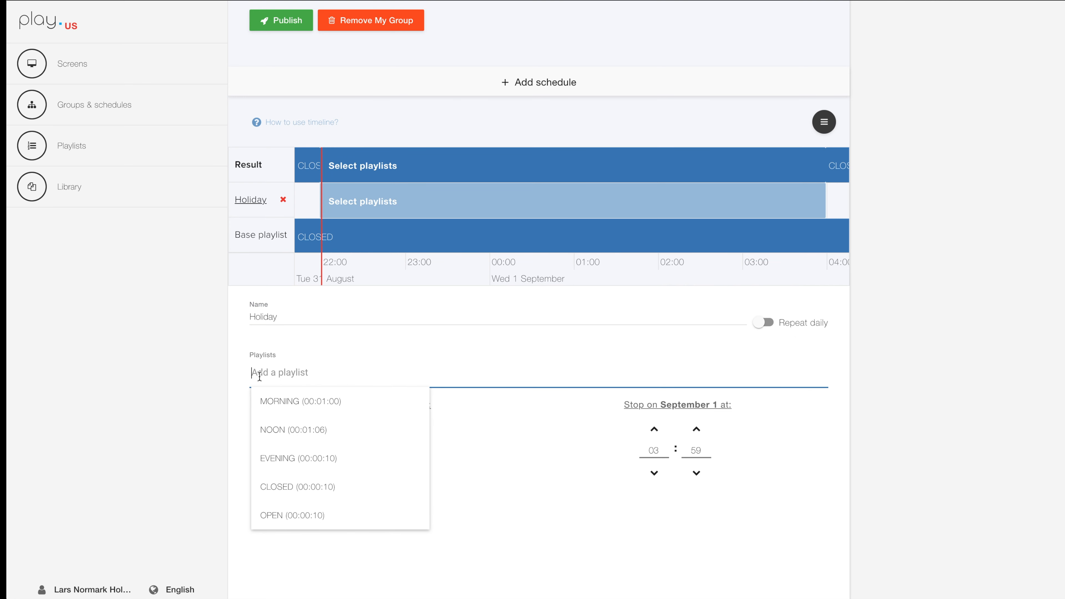
scroll(280, 466, down, 1)
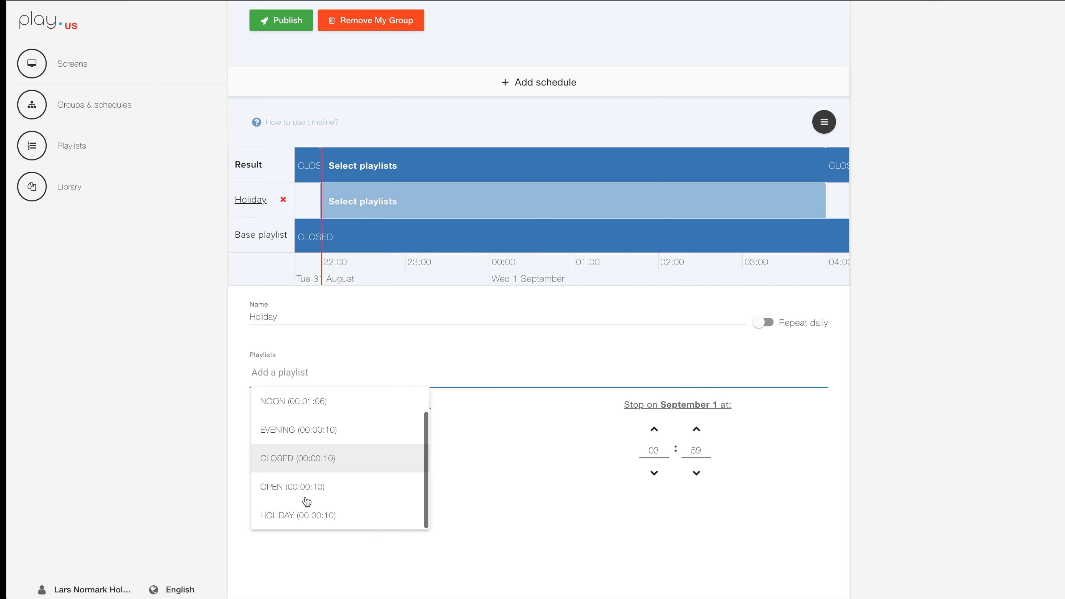
click(295, 519)
click(295, 518)
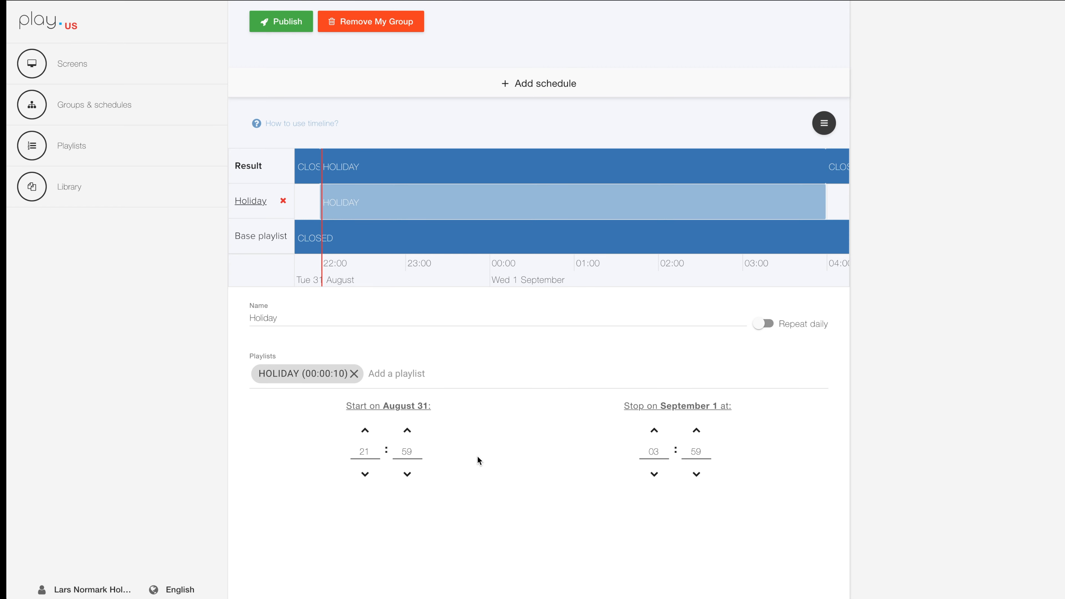
Set the Holiday schedule to start on December 24, 2021 at 00:01.
click(374, 406)
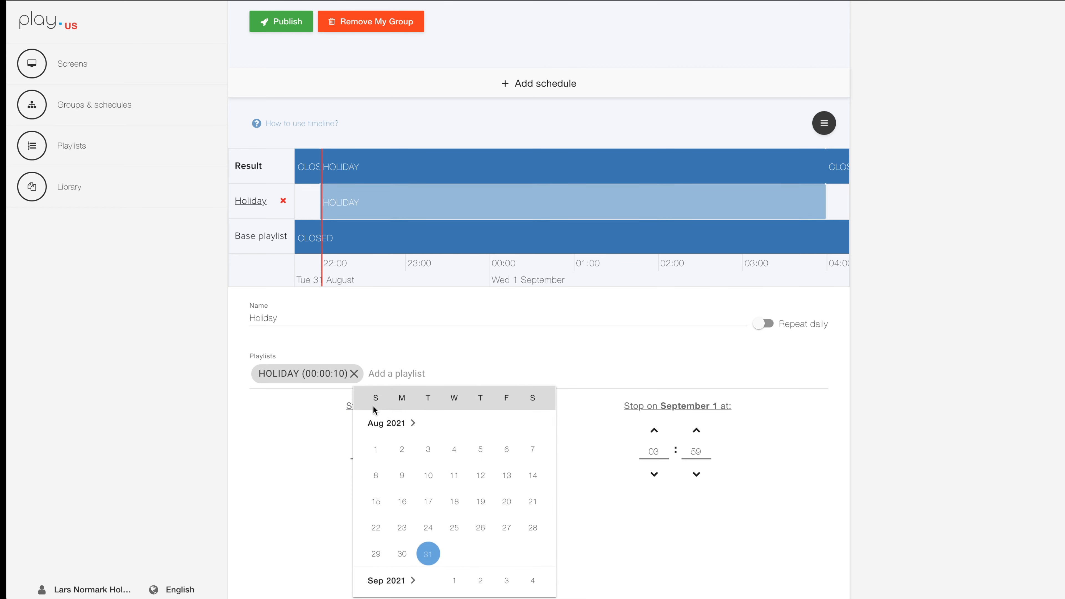
scroll(476, 482, down, 10)
scroll(474, 490, down, 4)
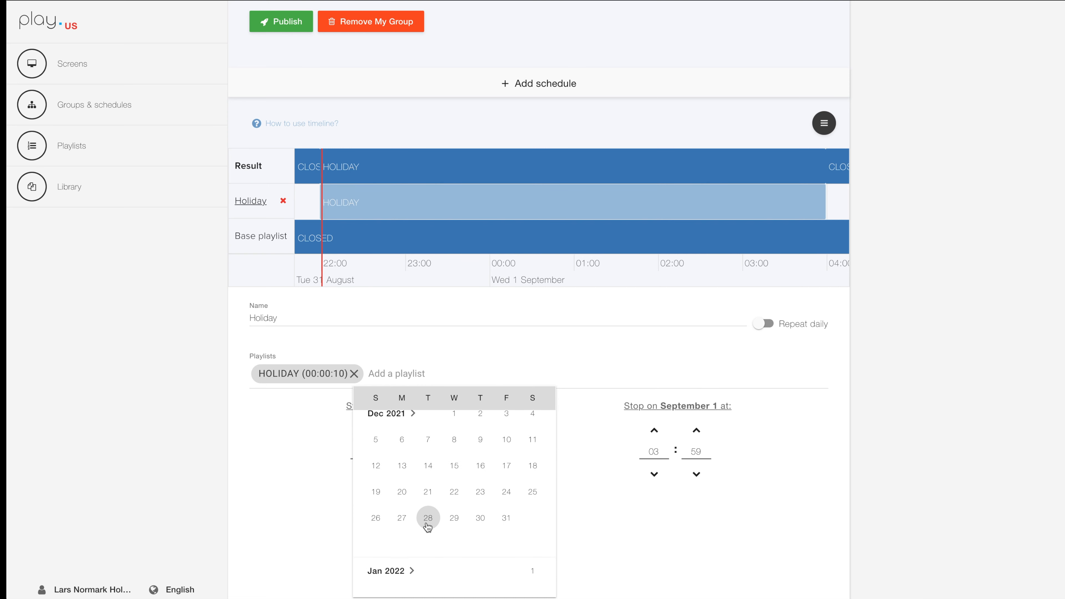
click(506, 496)
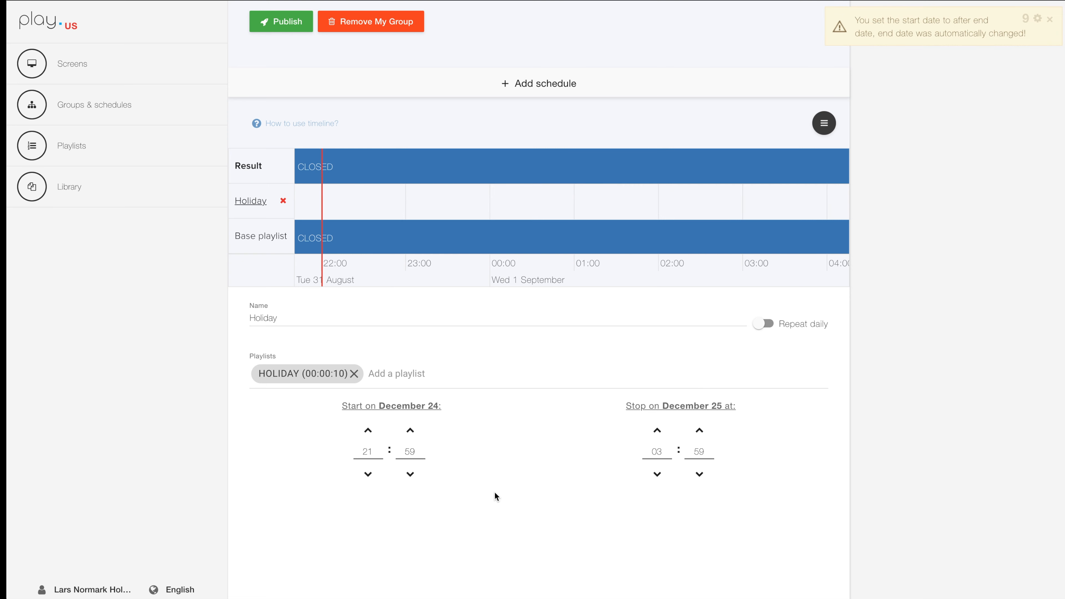
click(366, 453)
text(00)
key(Tab)
text(001)
key(Tab)
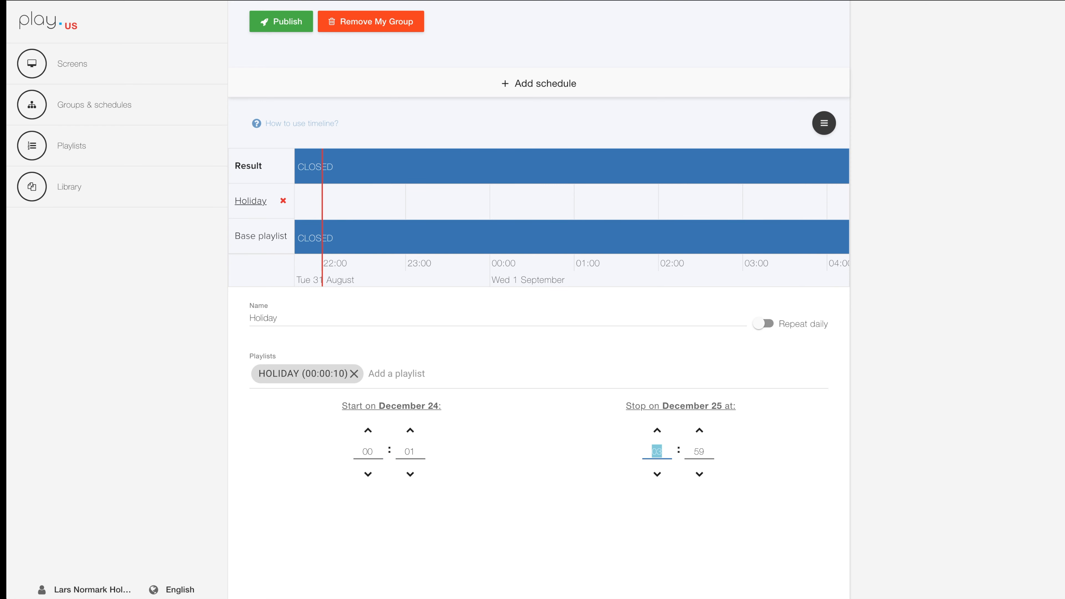
Set the Holiday schedule to stop on December 31, 2021 at 23:59 and check its period on the timeline.
click(660, 406)
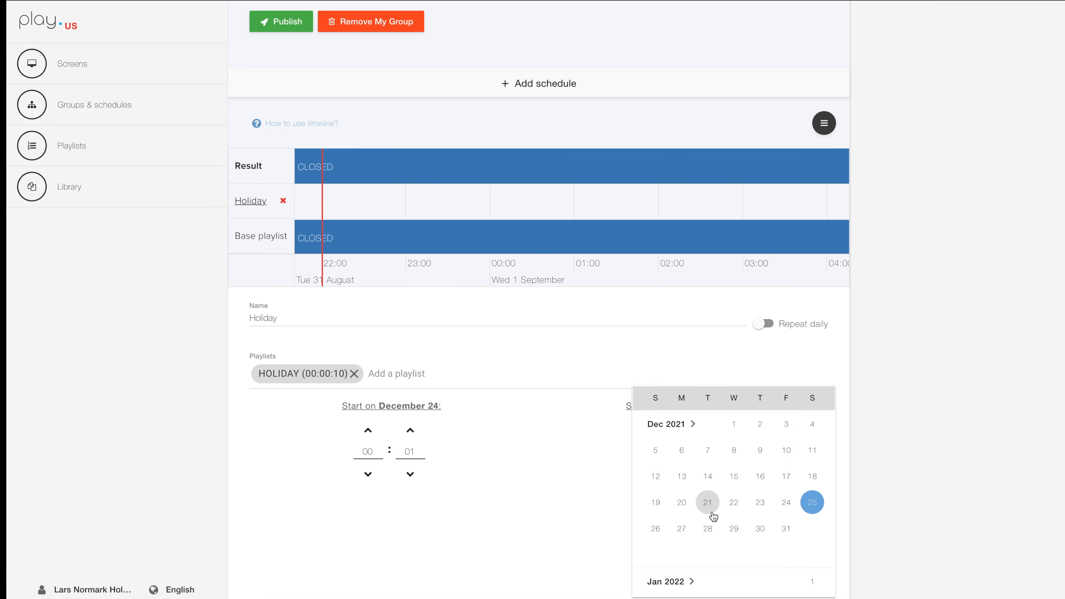
click(786, 529)
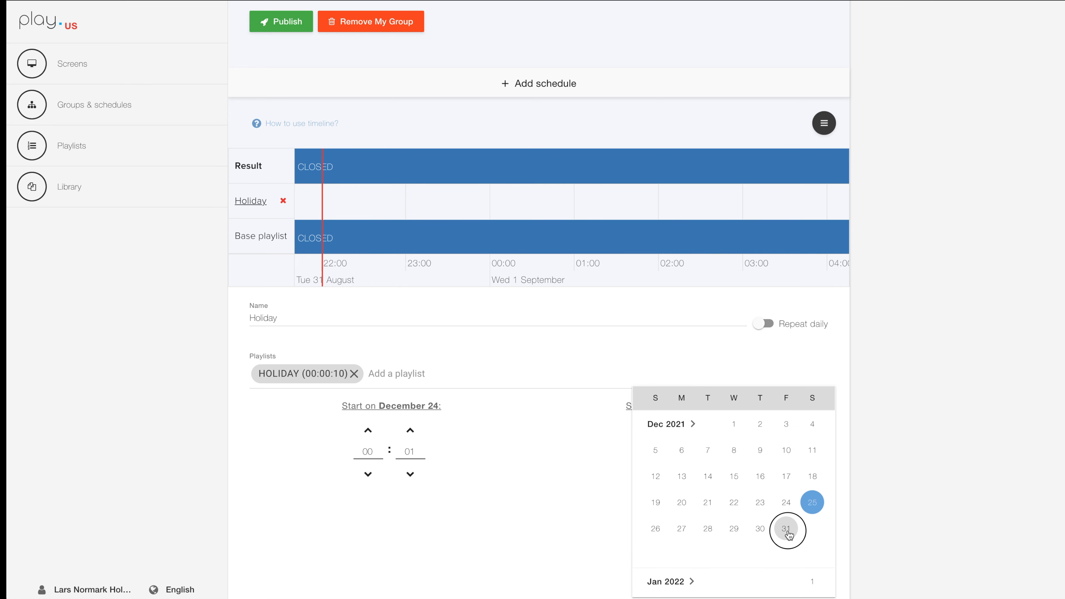
double_click(654, 449)
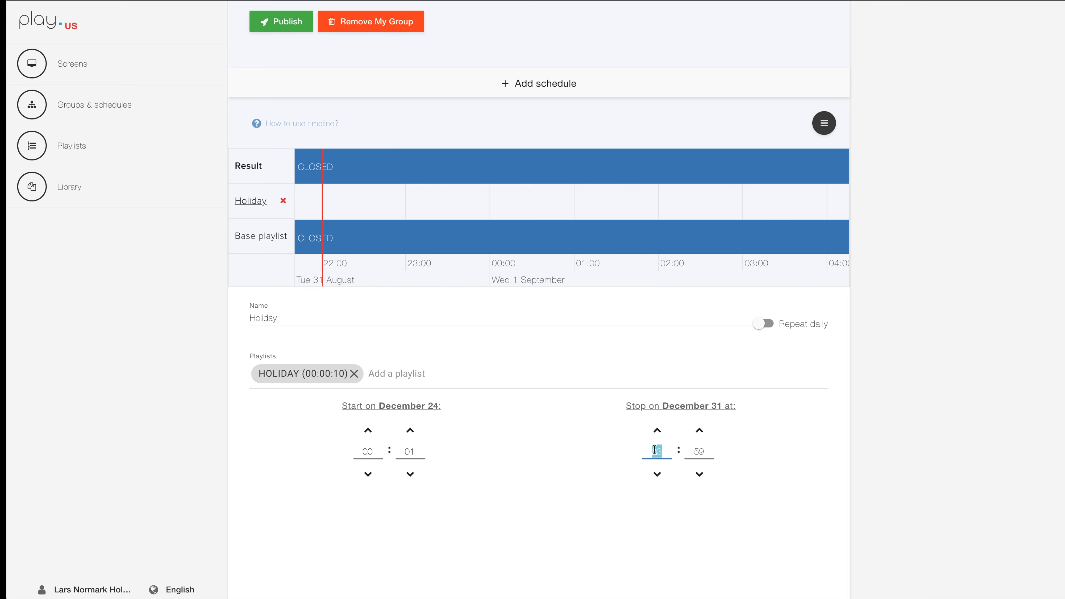
text(23)
key(Tab)
text(59)
click(445, 519)
scroll(569, 212, down, 15)
scroll(568, 205, down, 8)
drag(754, 202, 356, 202)
drag(797, 202, 321, 199)
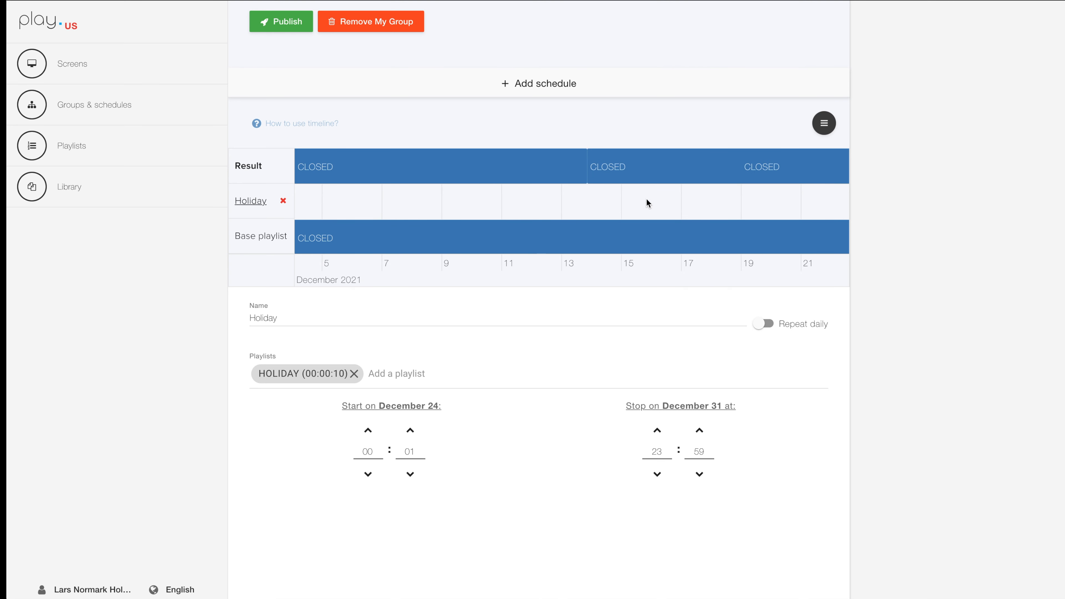
drag(789, 200, 409, 199)
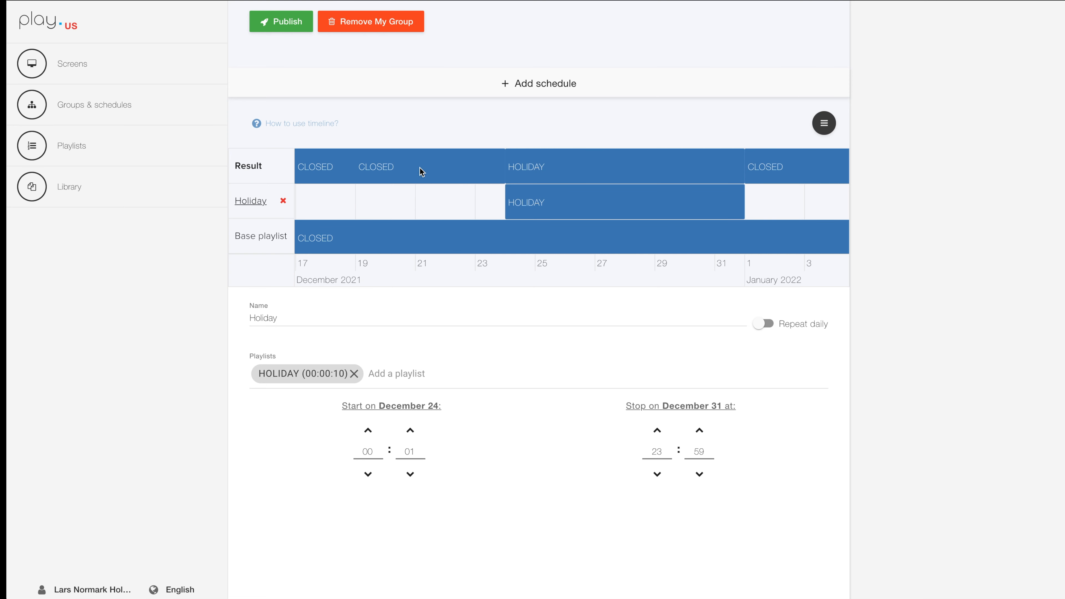
Remove the Holiday schedule from My Group.
click(283, 202)
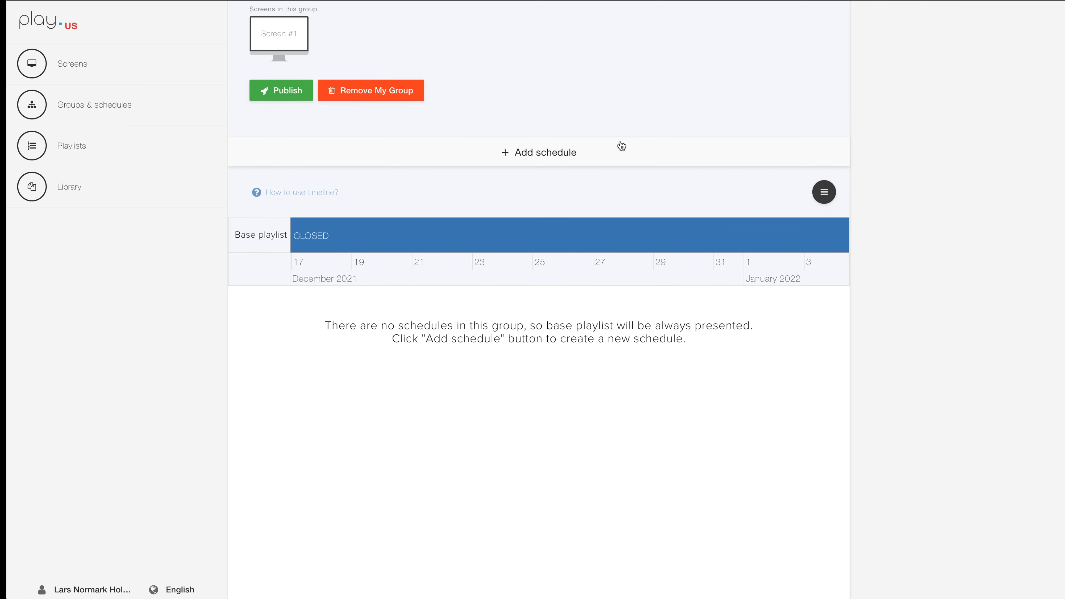
scroll(617, 145, up, 5)
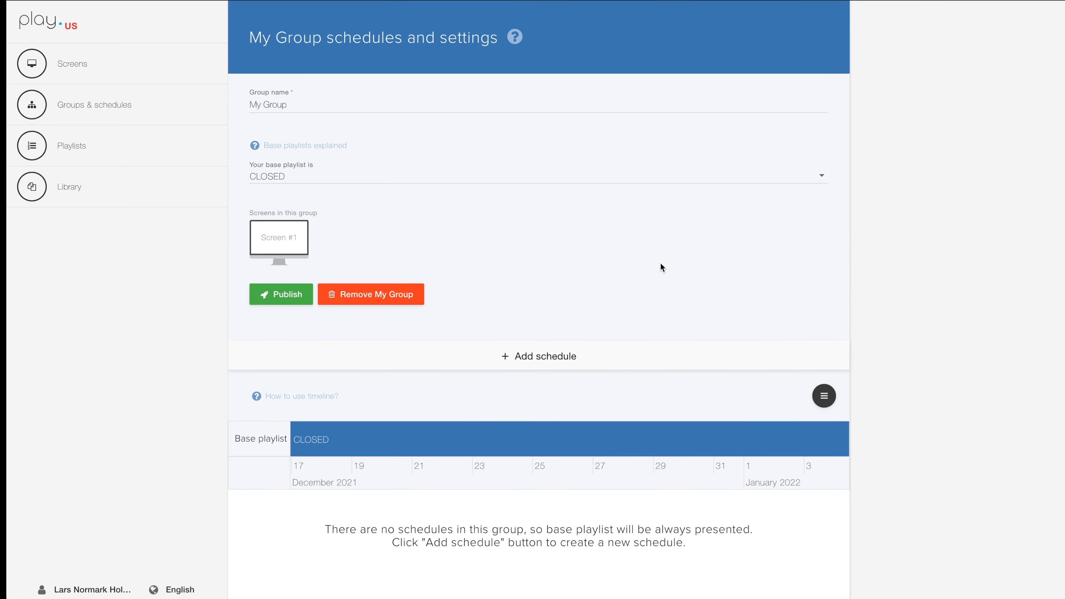